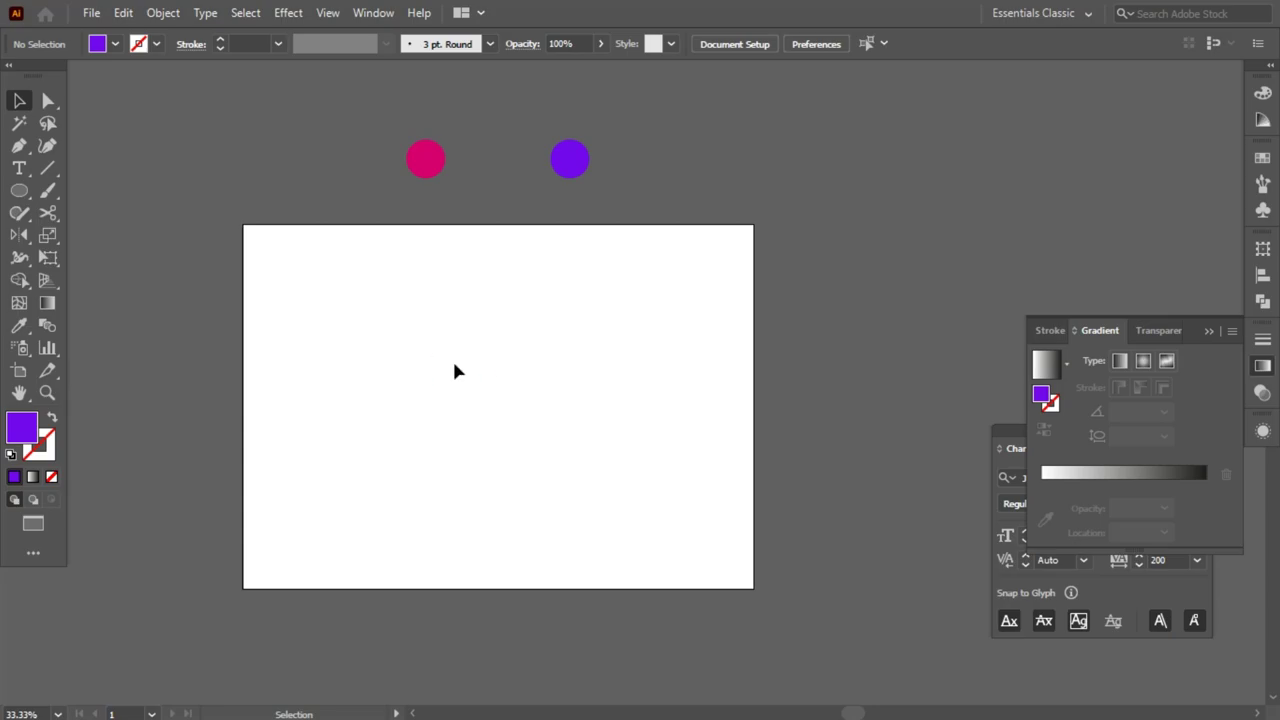
Place an empty Josefin Sans 12 pt point-text object on the left of the artboard
click(19, 168)
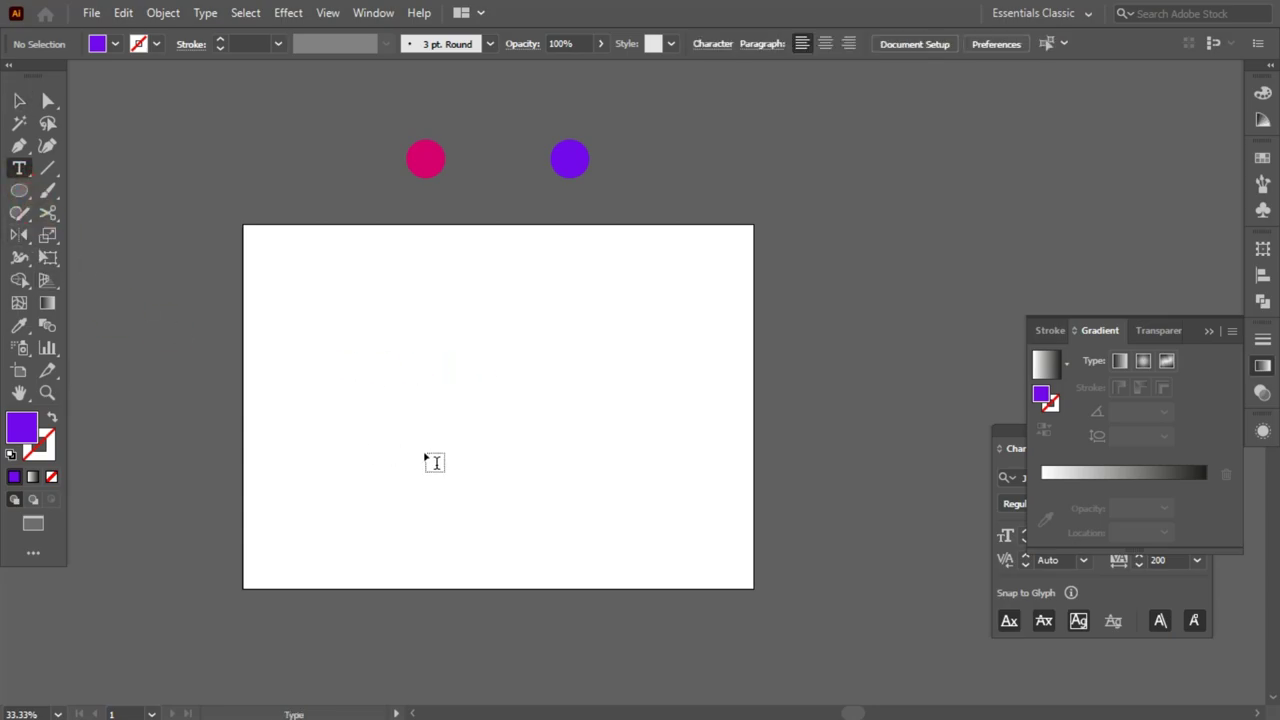
click(366, 428)
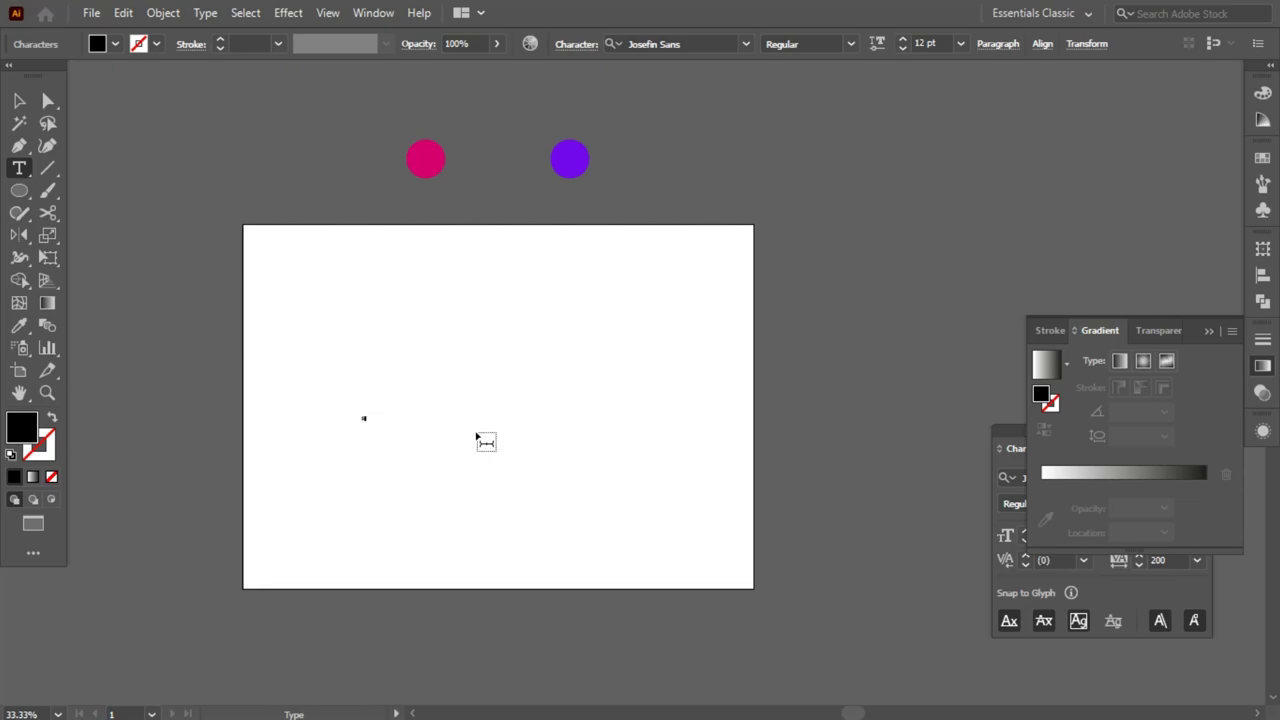
Scale the SD text up to about 329 pt by dragging its corner handle
click(21, 104)
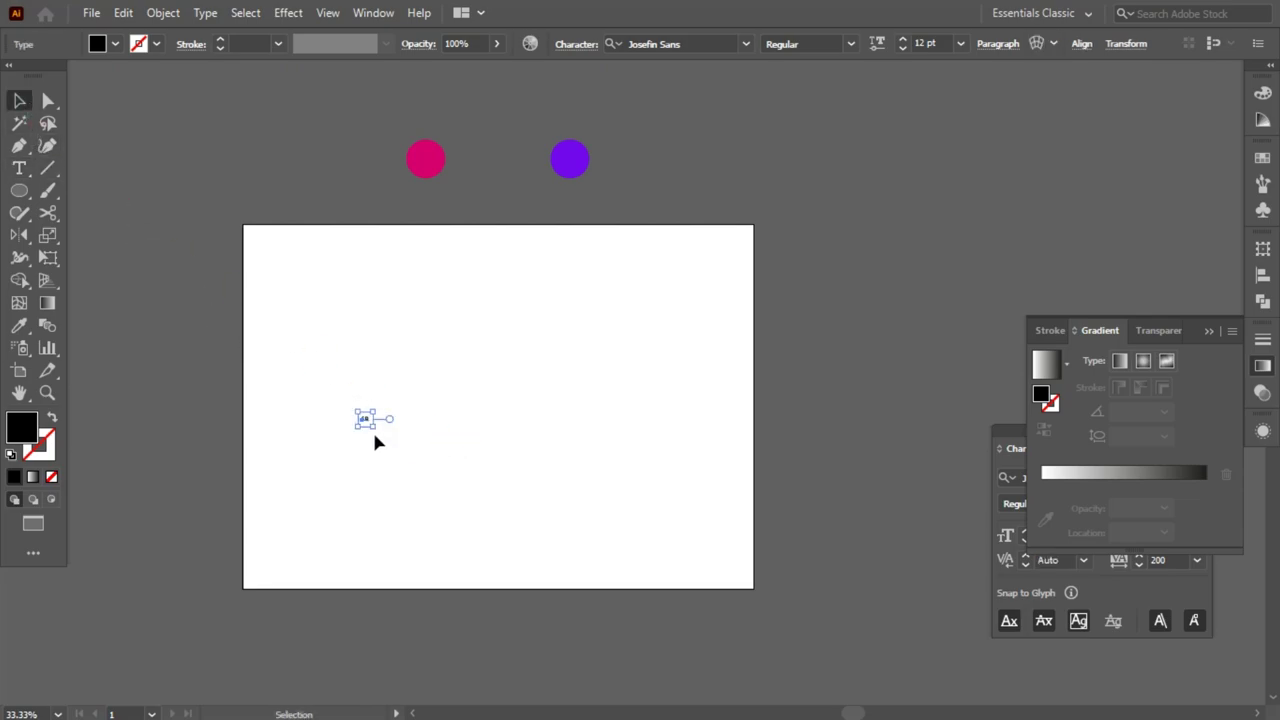
drag(374, 428, 620, 566)
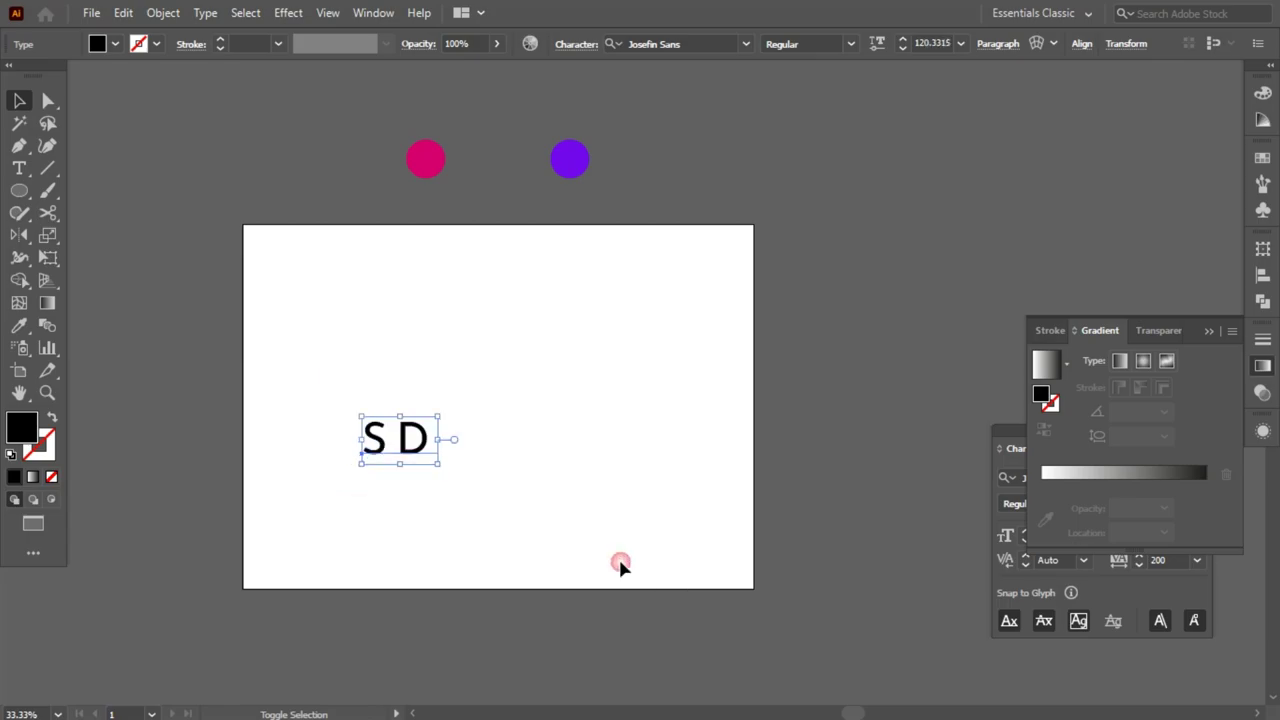
drag(440, 452, 571, 466)
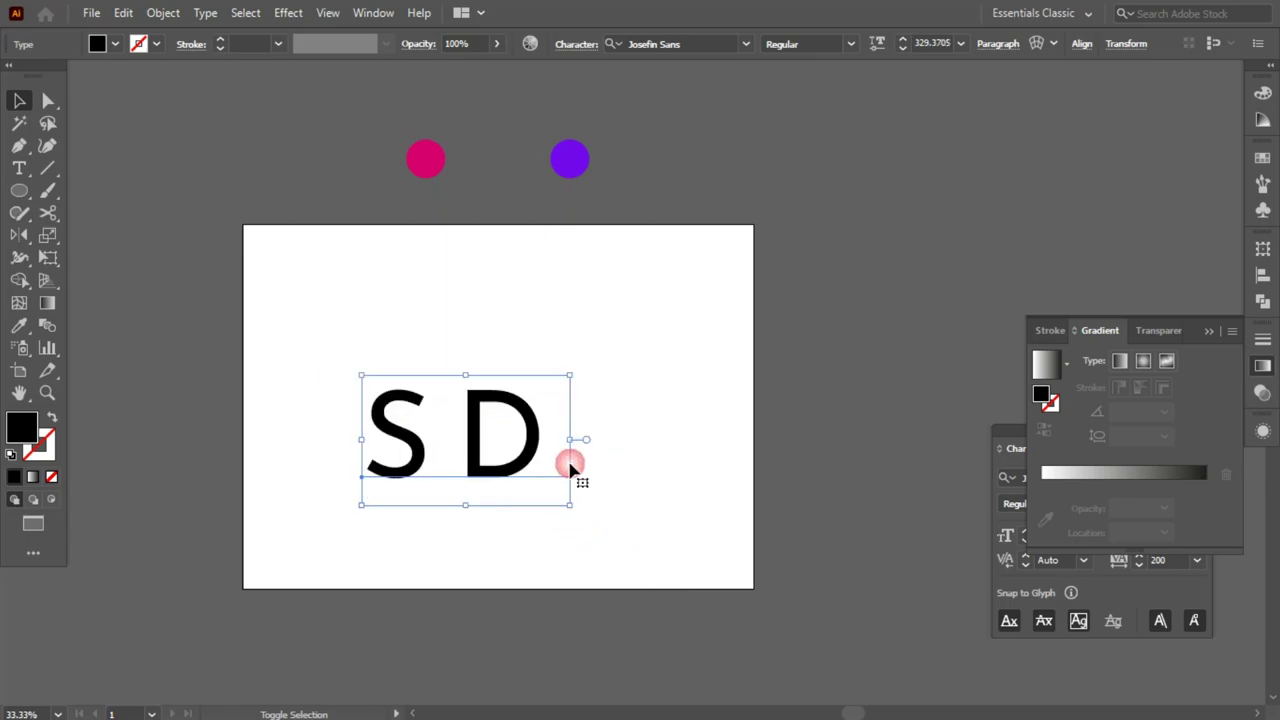
Reduce the SD text's tracking from 200 to 0 and nudge it slightly right
click(1143, 592)
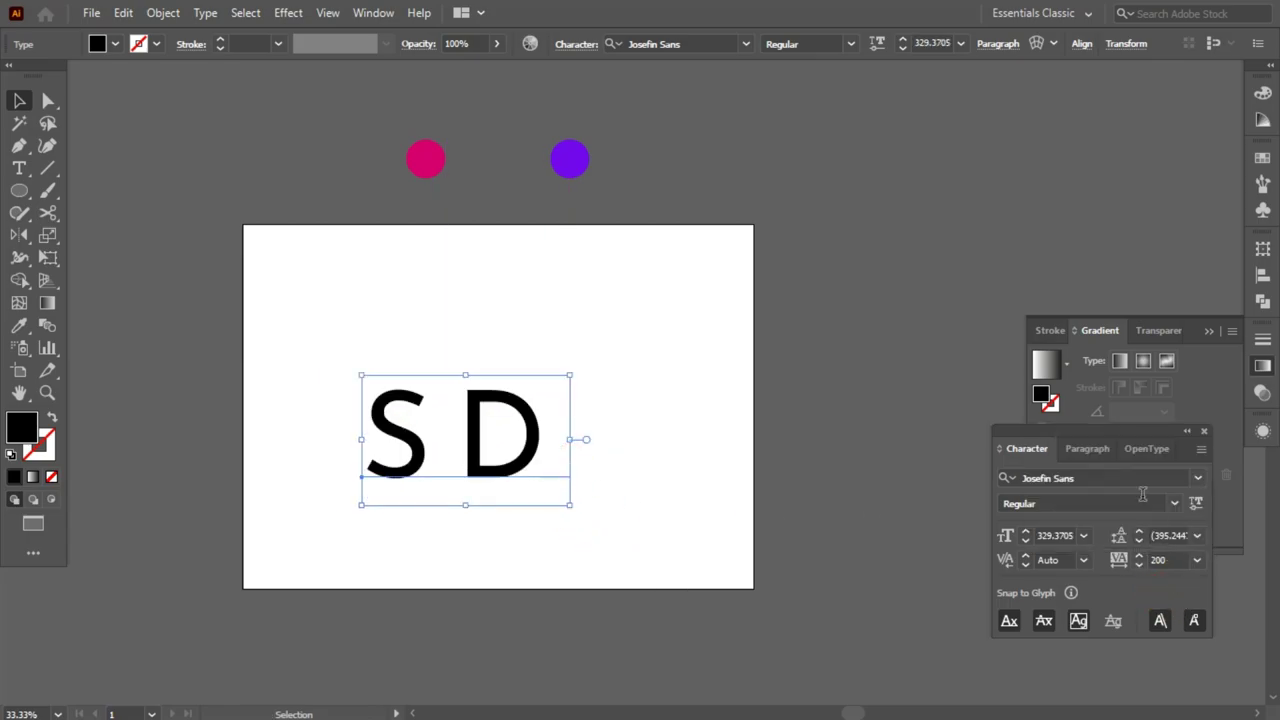
drag(1128, 446, 1122, 438)
click(1158, 552)
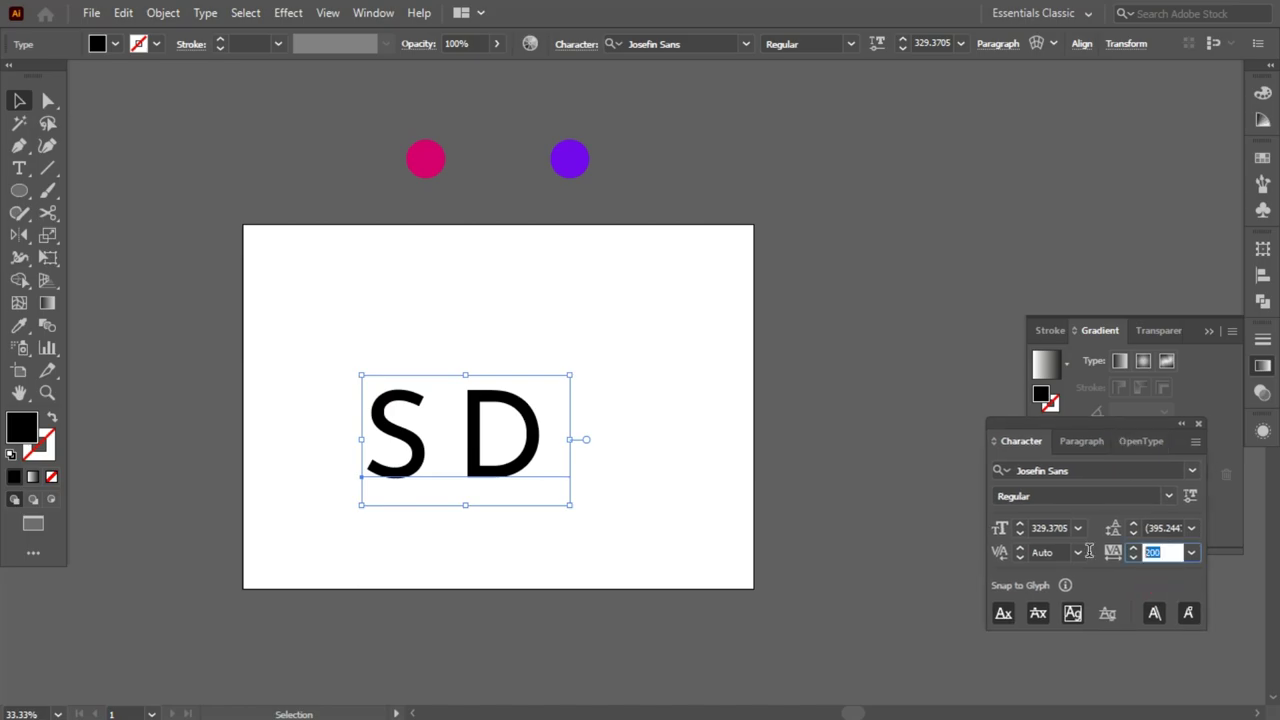
text(0)
key(Return)
drag(488, 455, 505, 455)
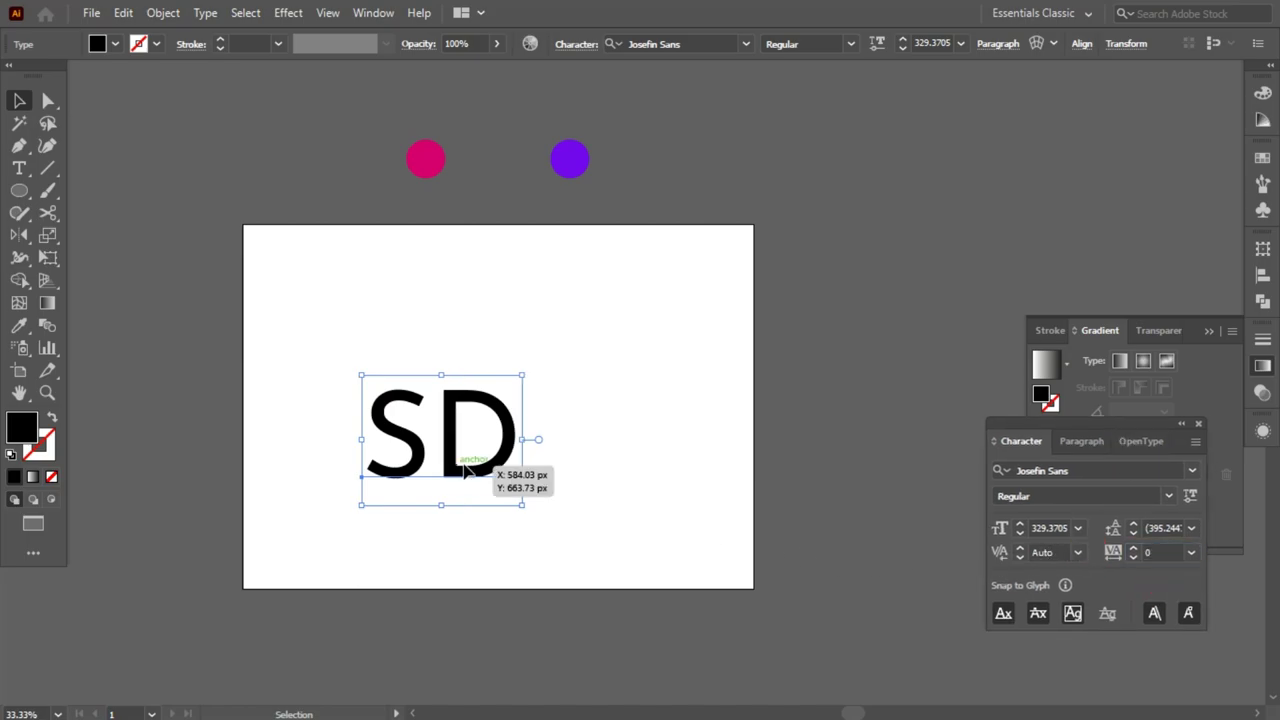
click(746, 44)
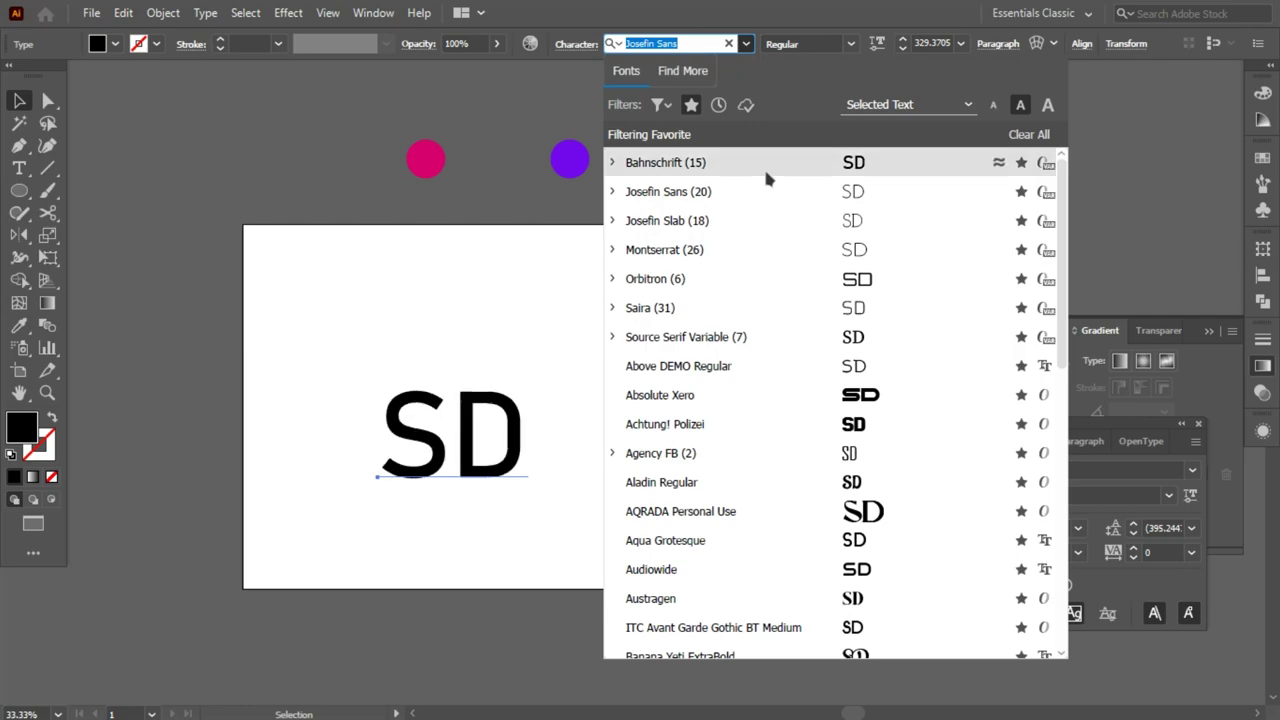
Set SD in the Micker font and drag a duplicate off the artboard to the upper right
scroll(810, 230, down, 5)
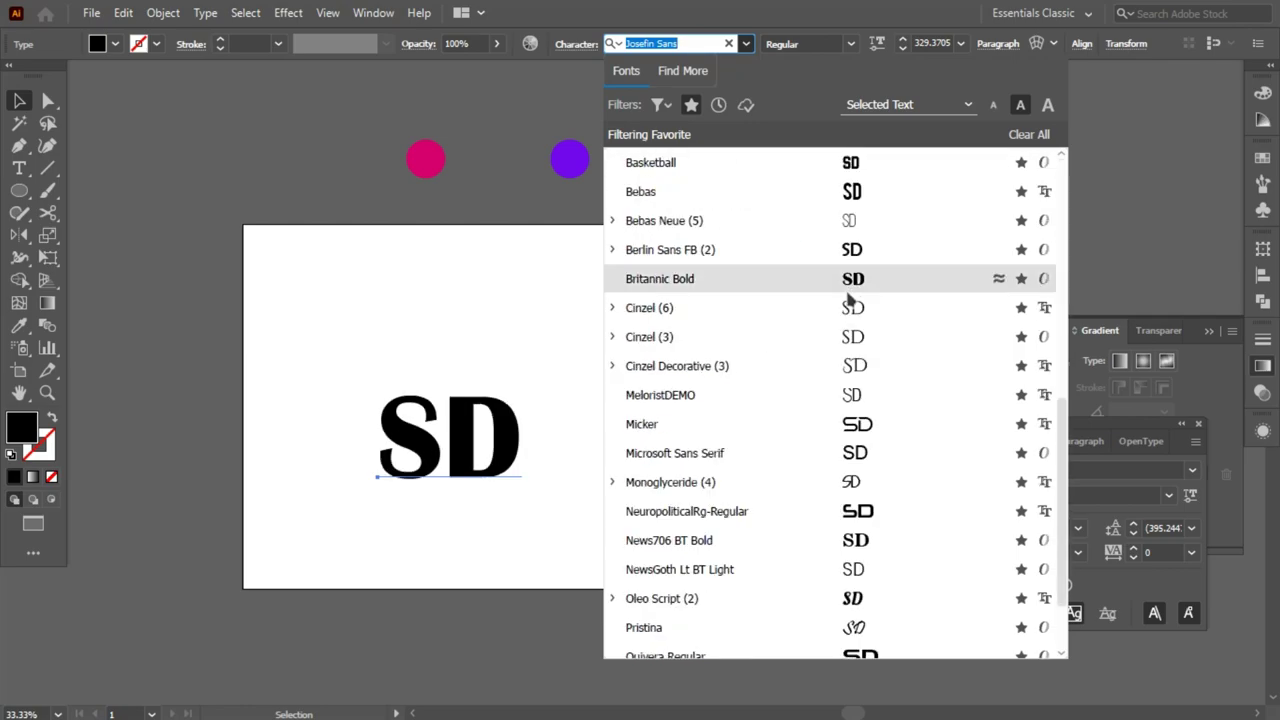
click(845, 428)
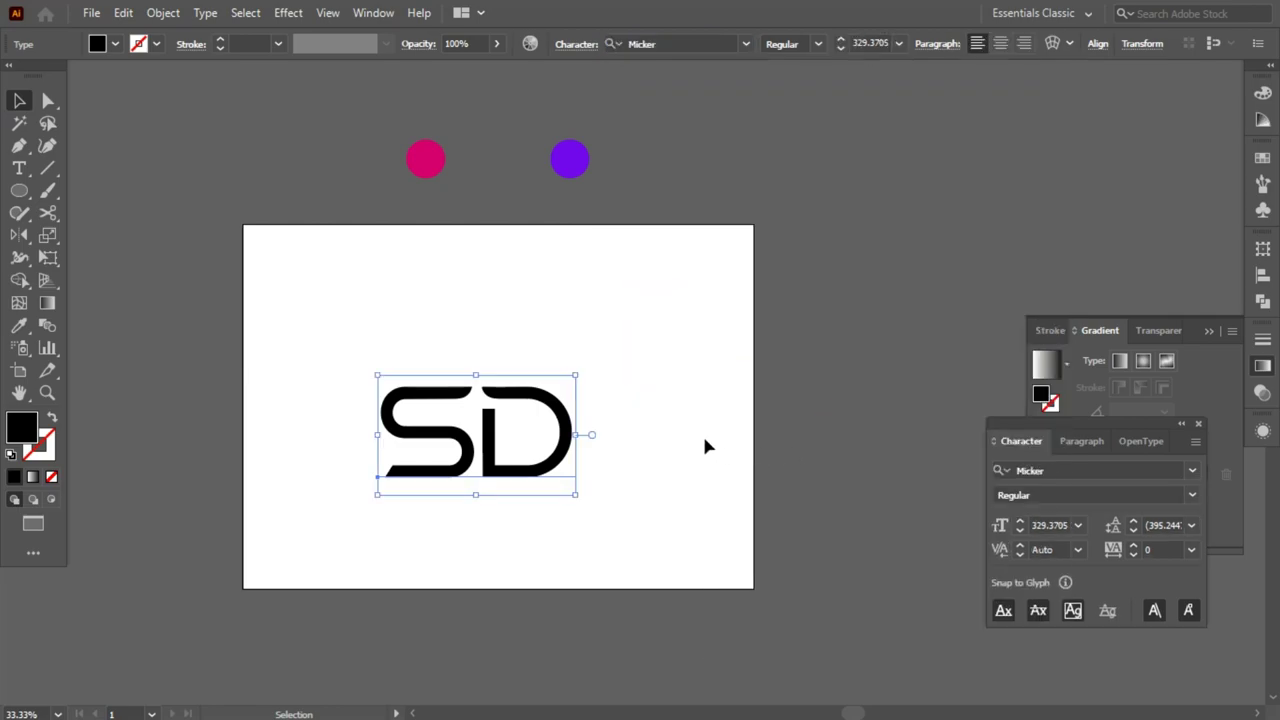
mouse_move(553, 459)
mouse_down()
mouse_move(583, 430)
mouse_move(958, 227)
mouse_up()
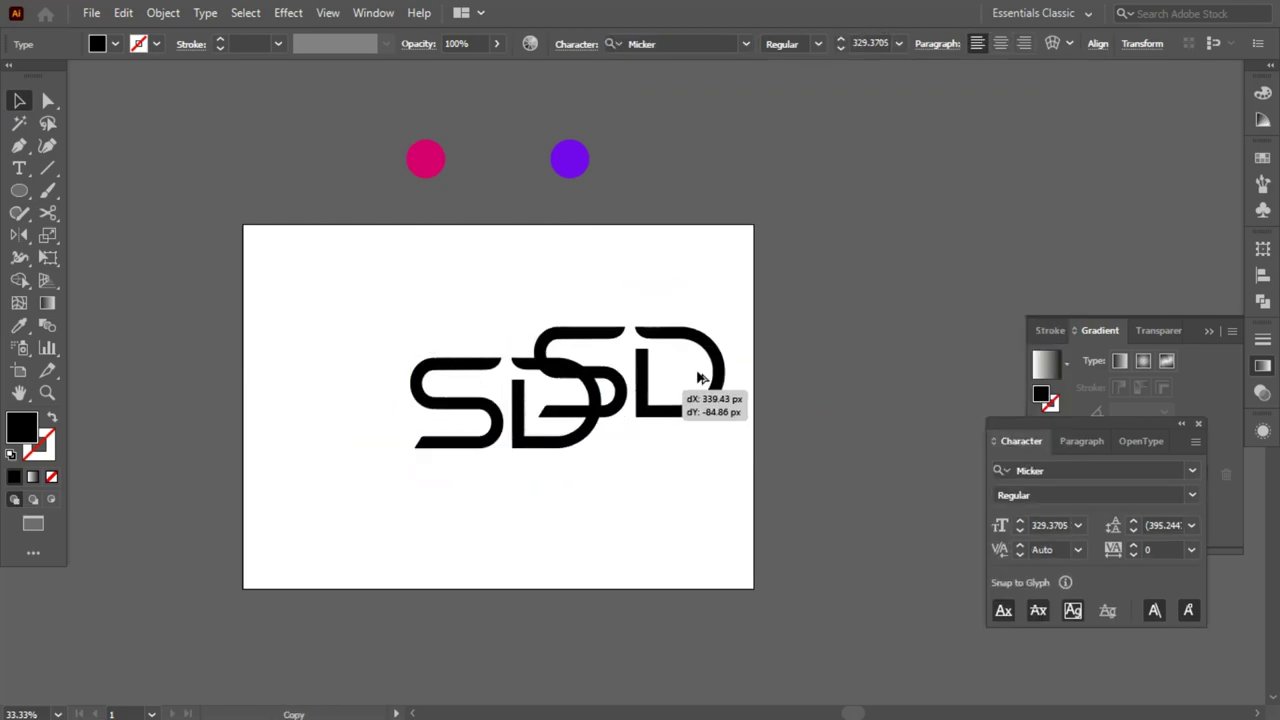
click(517, 449)
Convert the original SD text to outlines and centre it horizontally and vertically on the artboard
right_click(517, 449)
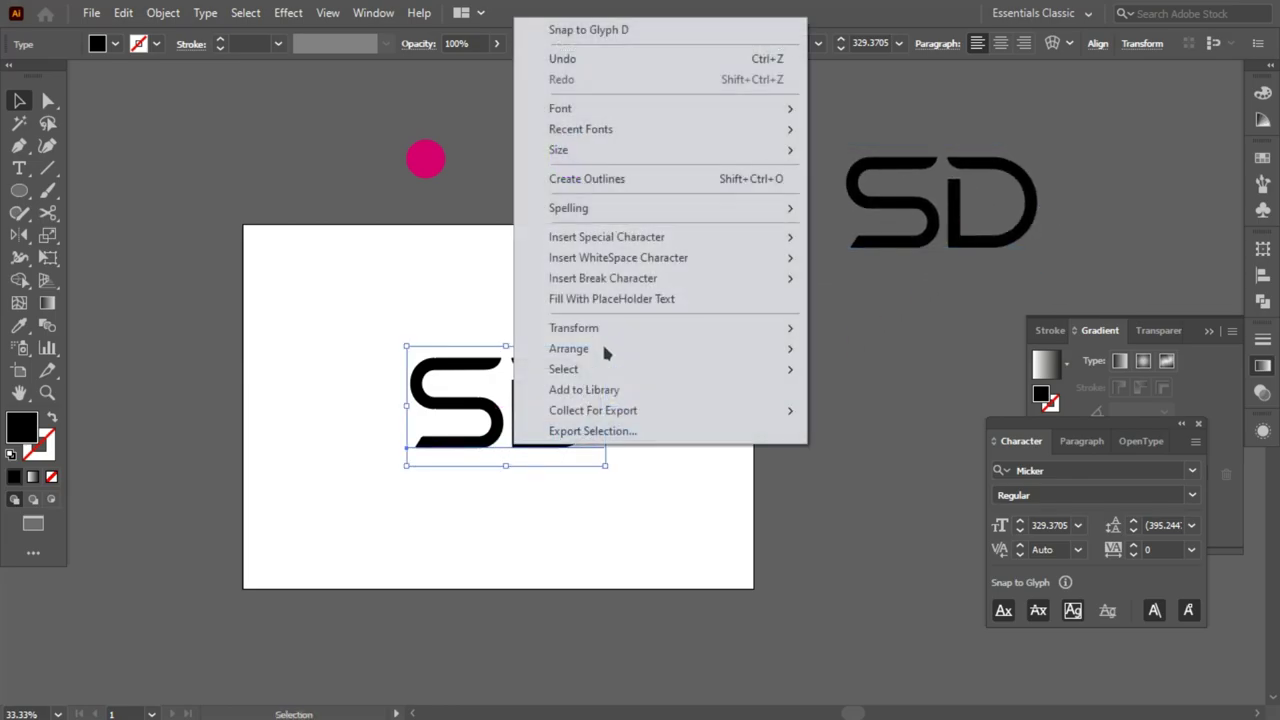
click(633, 183)
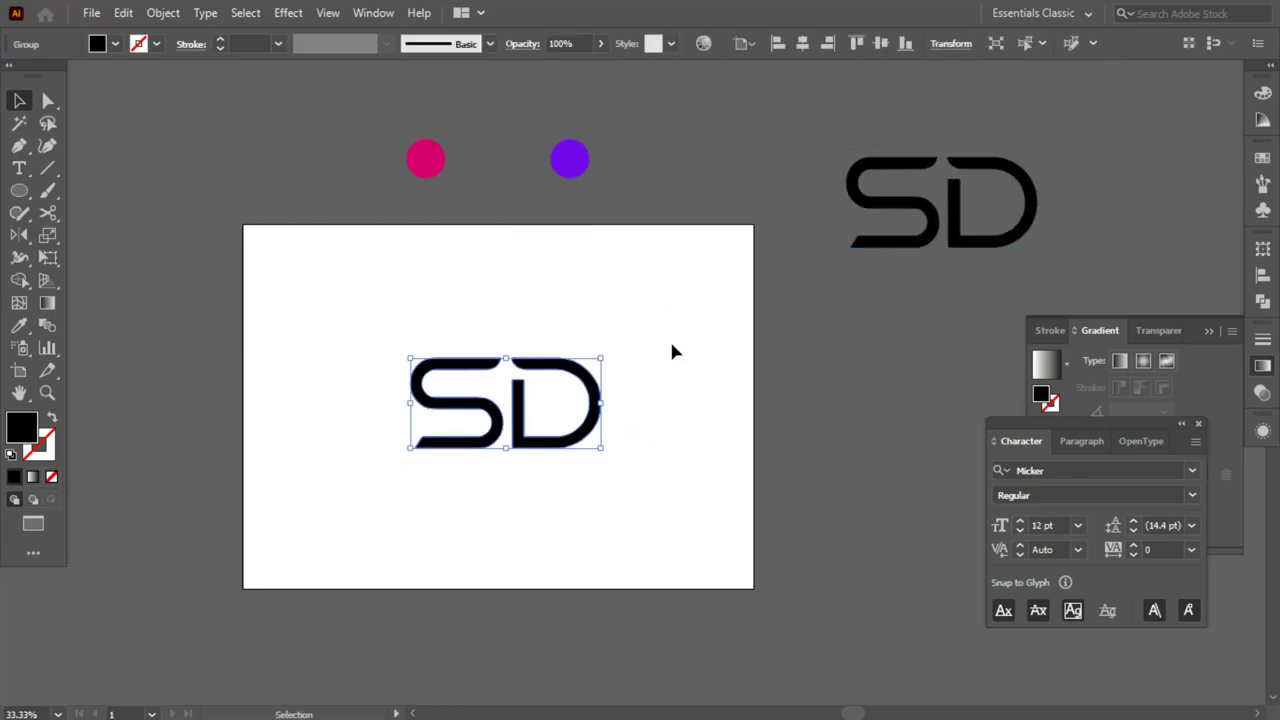
click(802, 43)
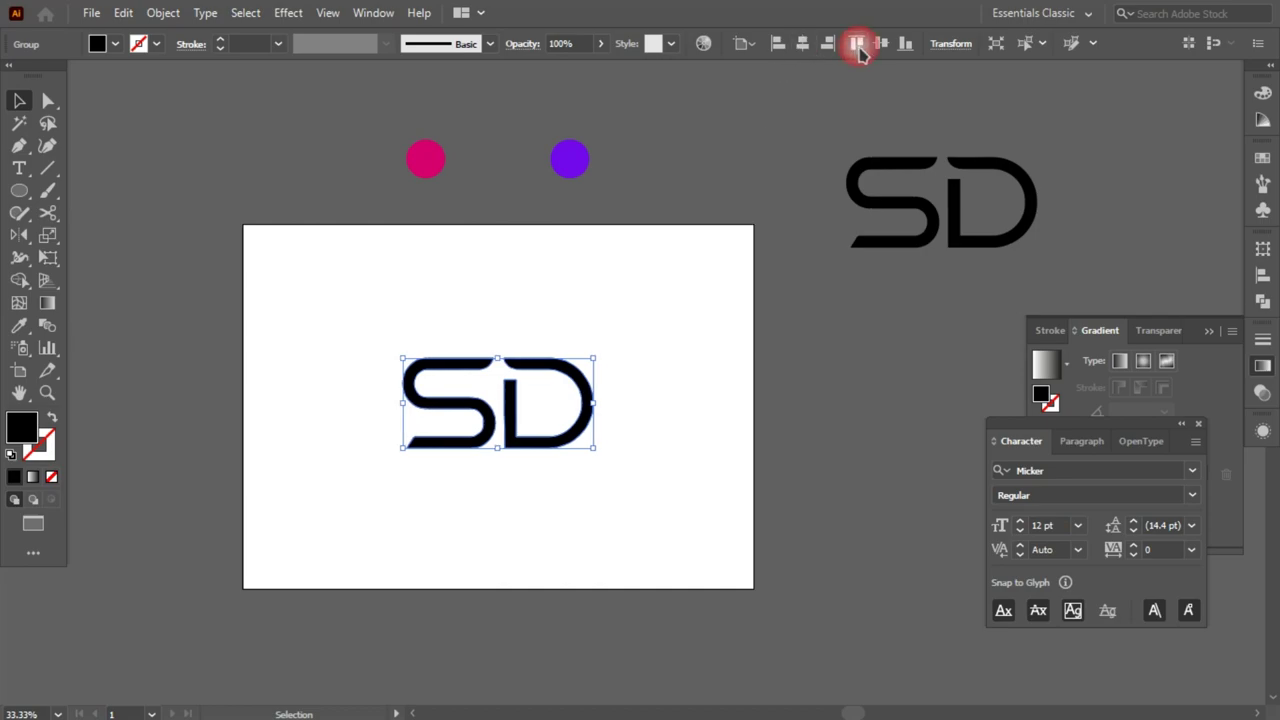
click(880, 43)
Ungroup the outlined SD into separate S and D shapes
click(557, 431)
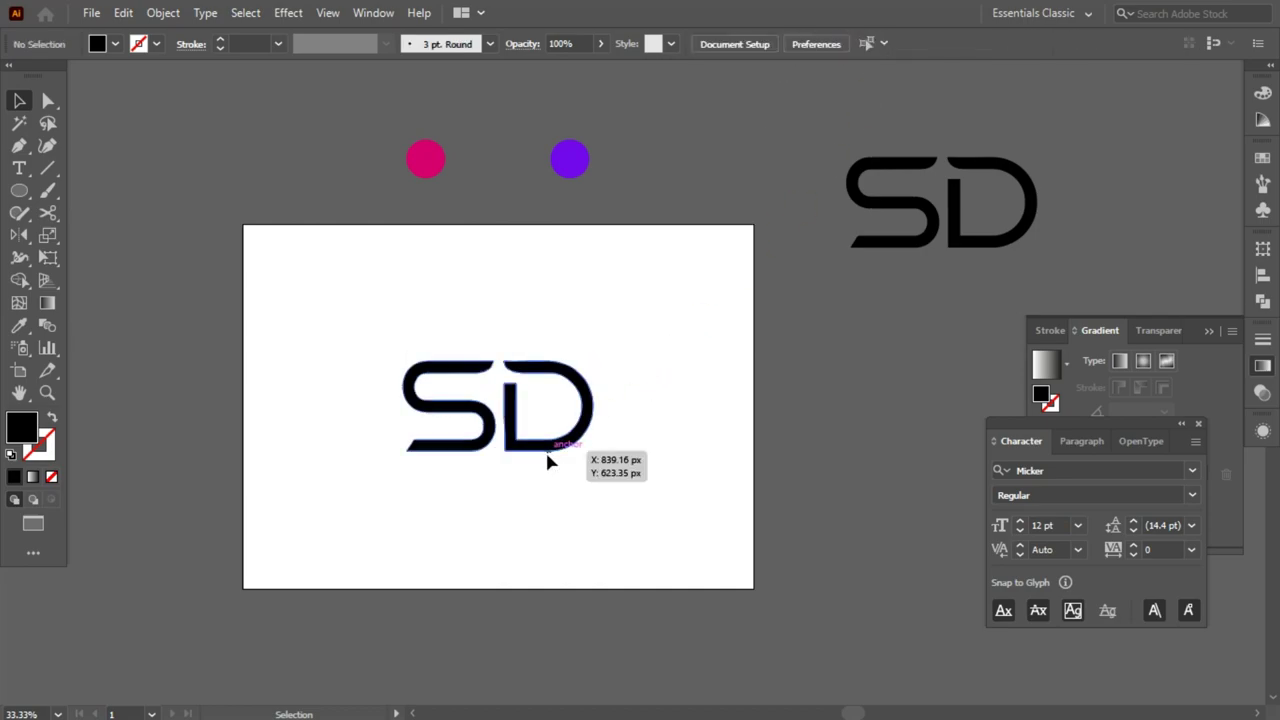
right_click(549, 455)
click(625, 280)
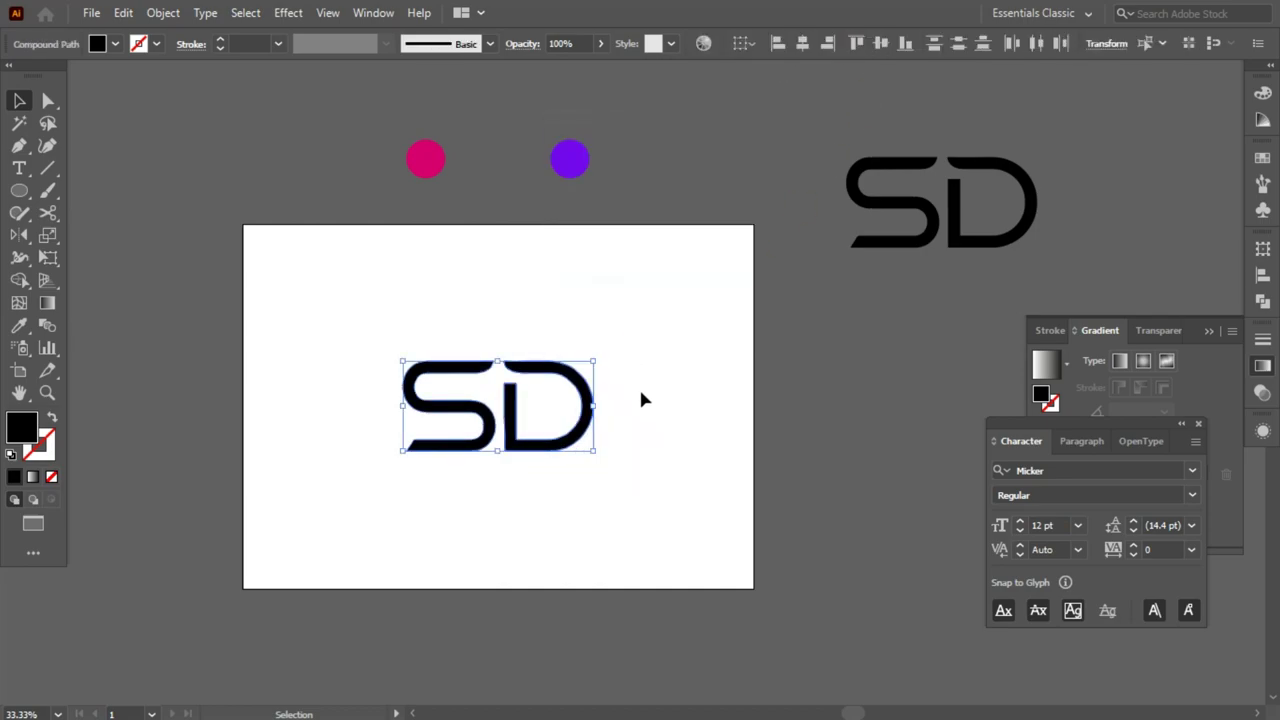
click(647, 412)
Move the D about 93 px left so its stem overlaps the S's lower curve
scroll(512, 436, up, 2)
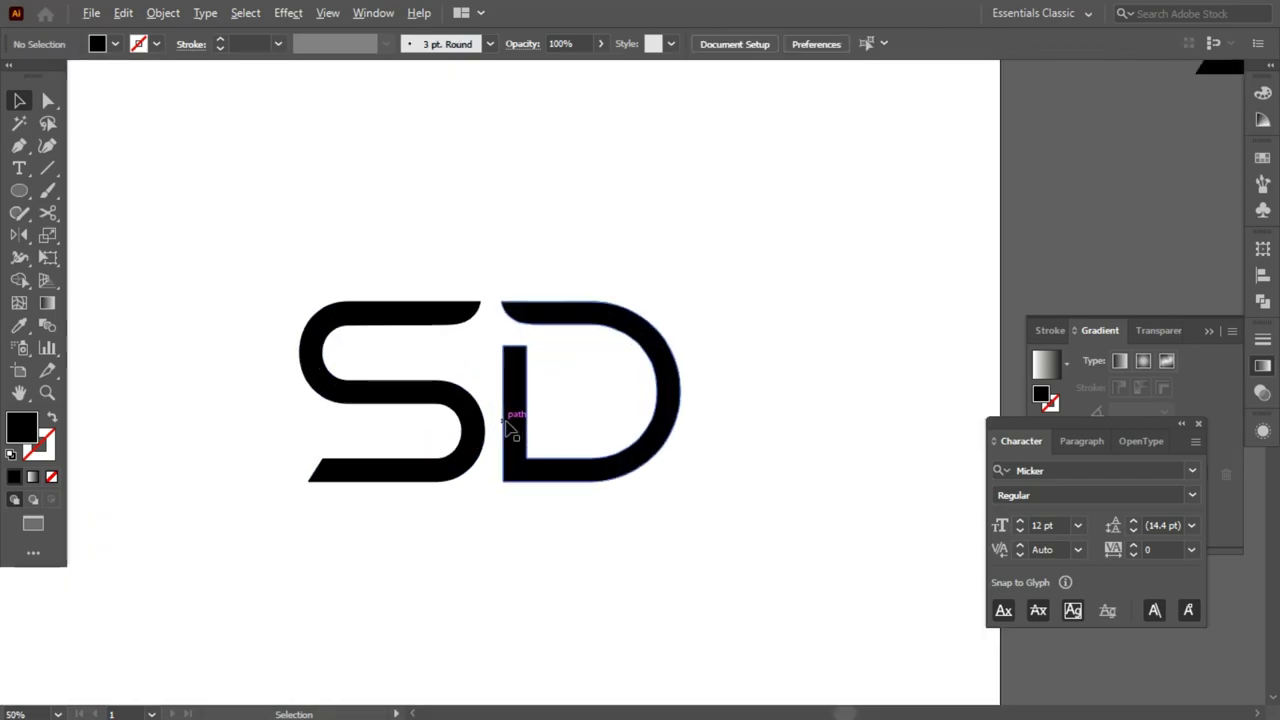
drag(517, 428, 453, 430)
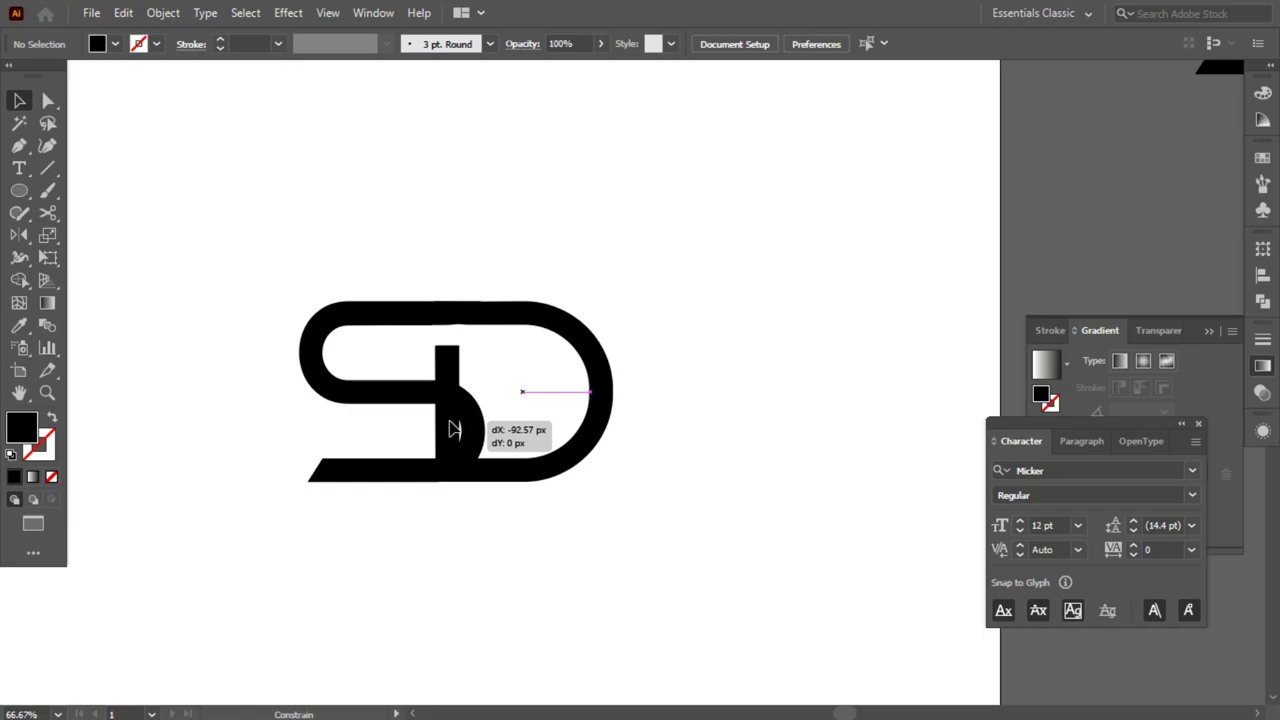
click(537, 416)
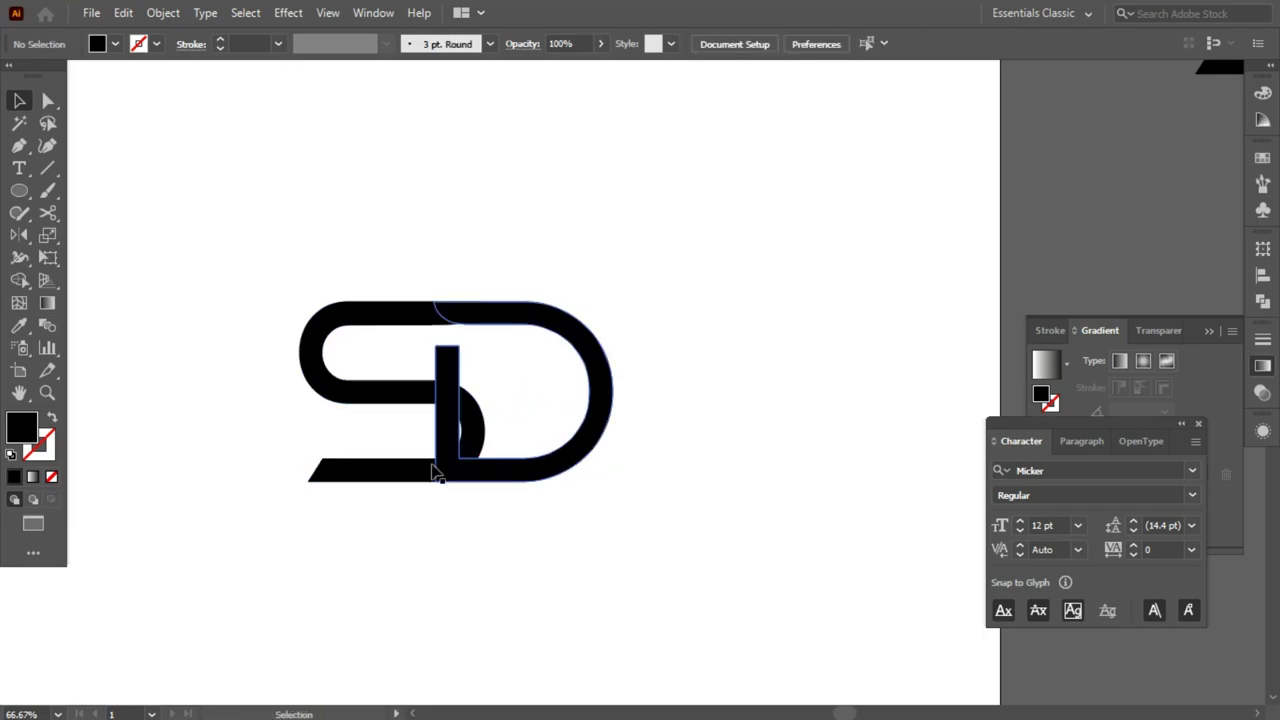
click(391, 481)
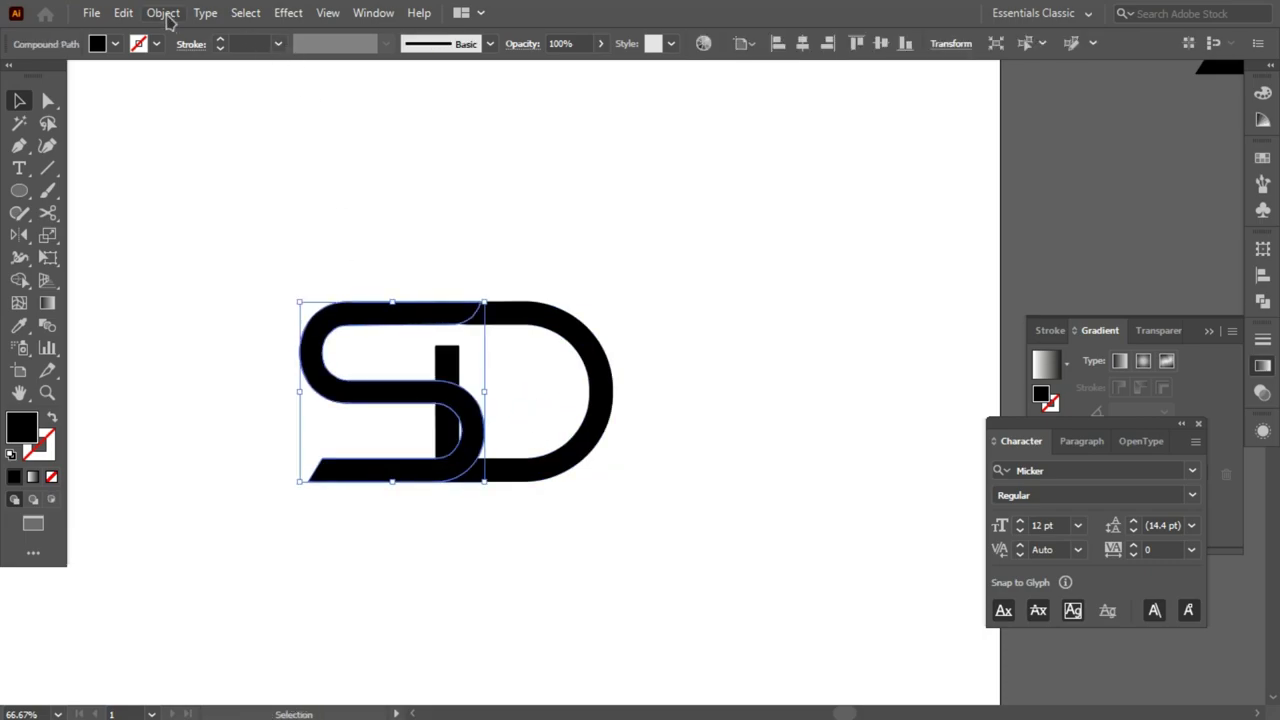
click(575, 355)
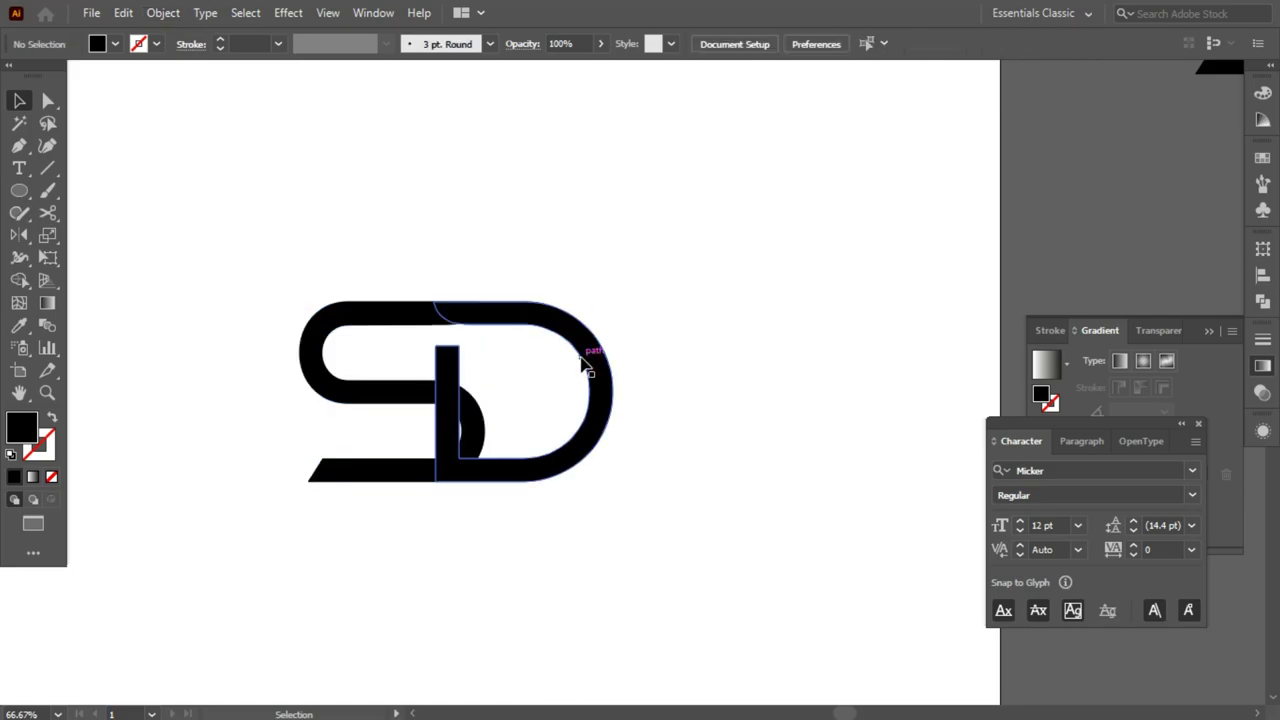
Offset the S path outward by 15 px, then select both the S and D shapes
click(511, 366)
click(395, 388)
click(162, 13)
mouse_move(234, 463)
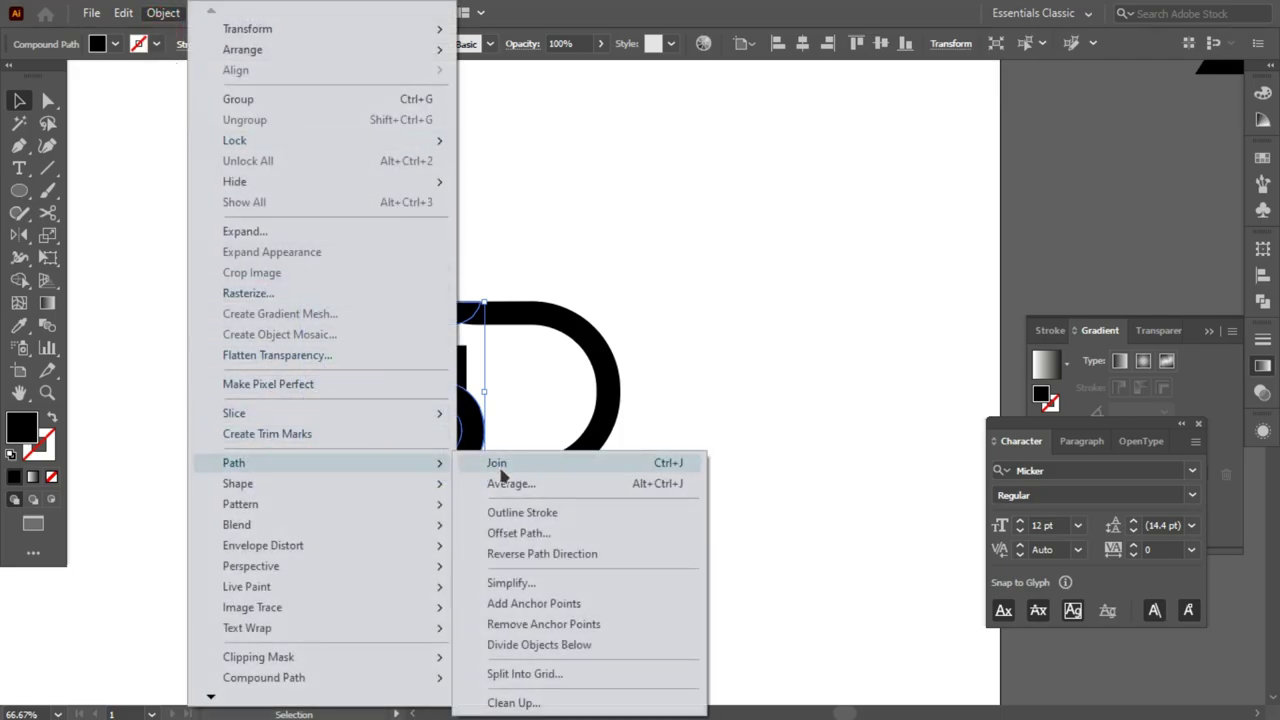
click(528, 533)
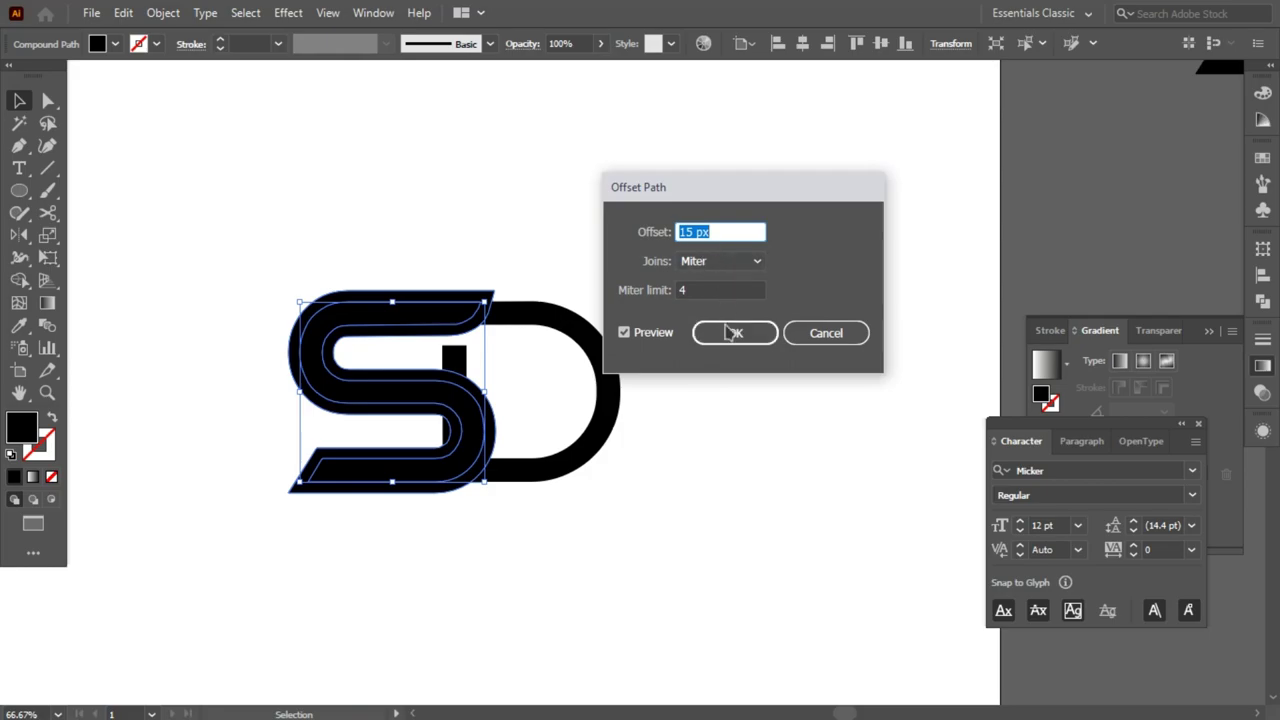
click(714, 334)
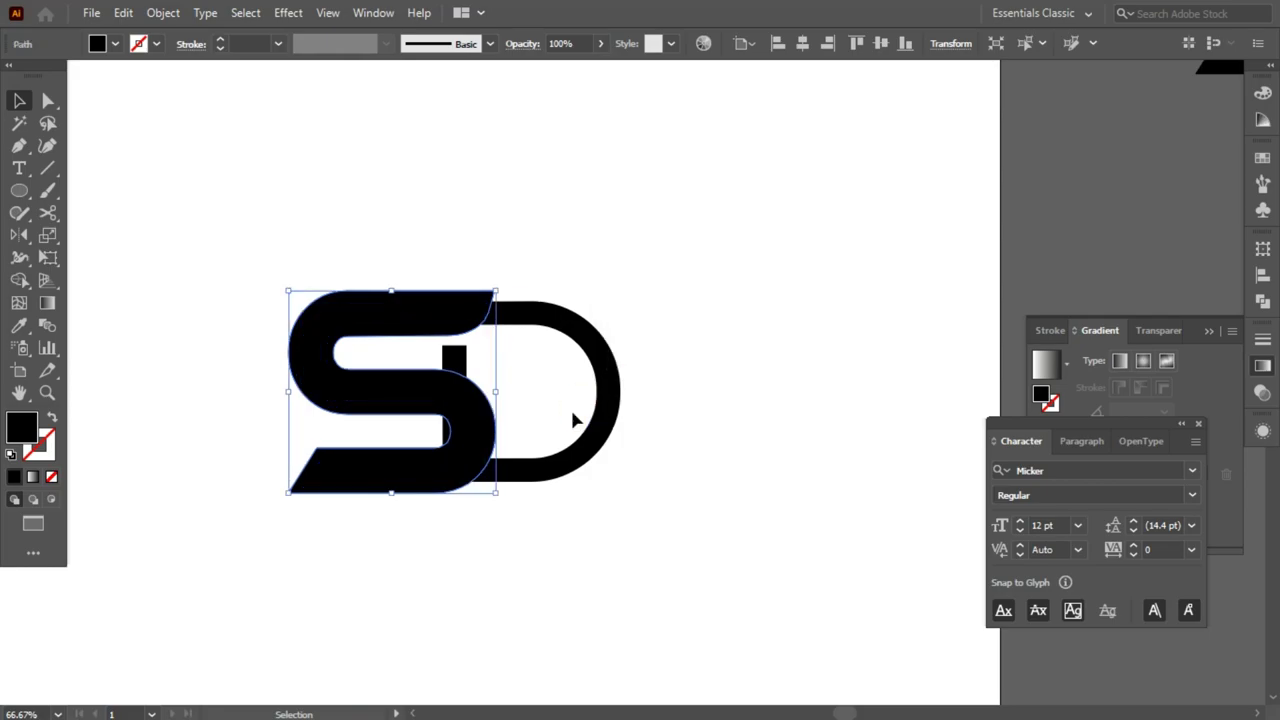
drag(557, 364, 286, 377)
With Shape Builder, merge the small rectangle into the S and delete the outer, half-circle and parallelogram pieces
click(19, 280)
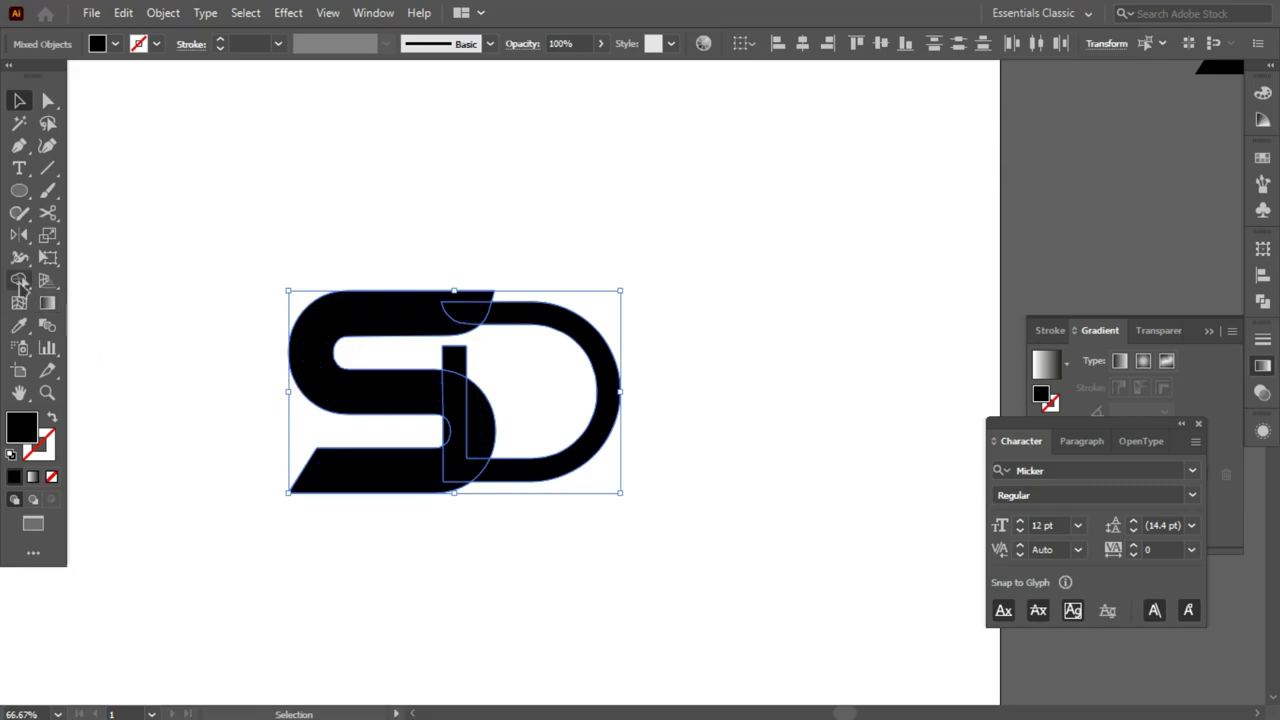
scroll(423, 385, up, 1)
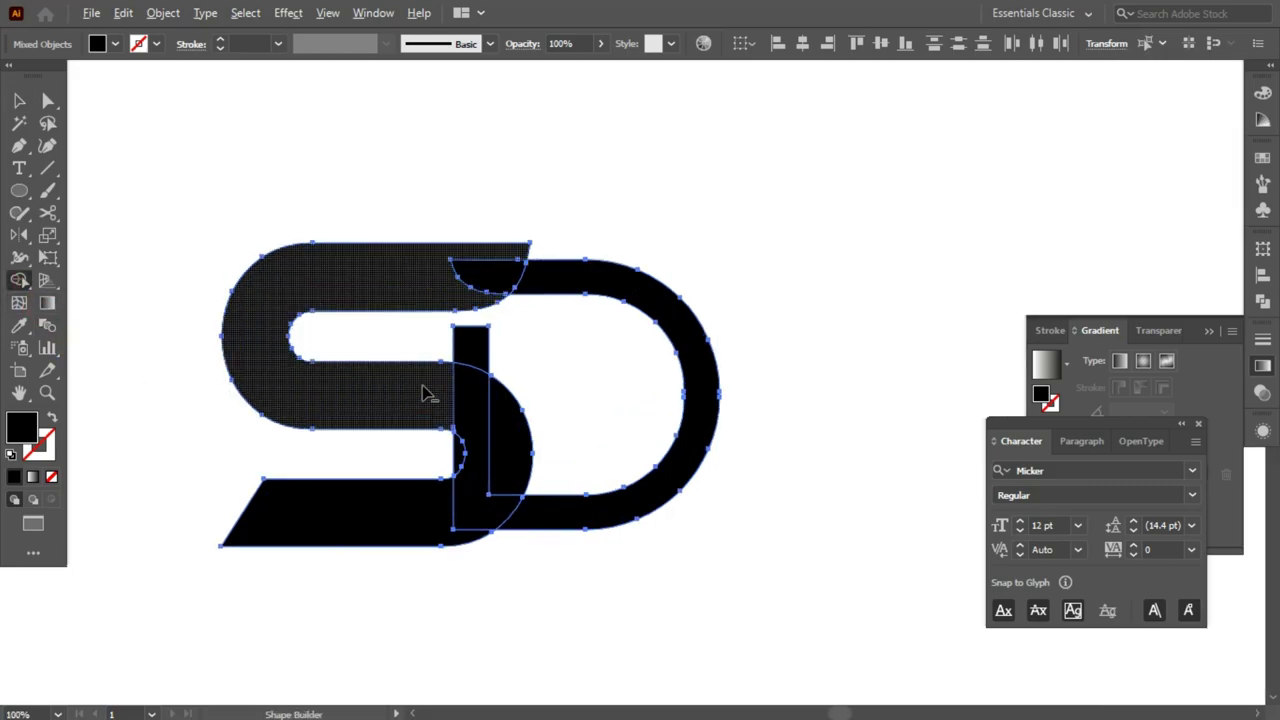
drag(487, 368, 405, 343)
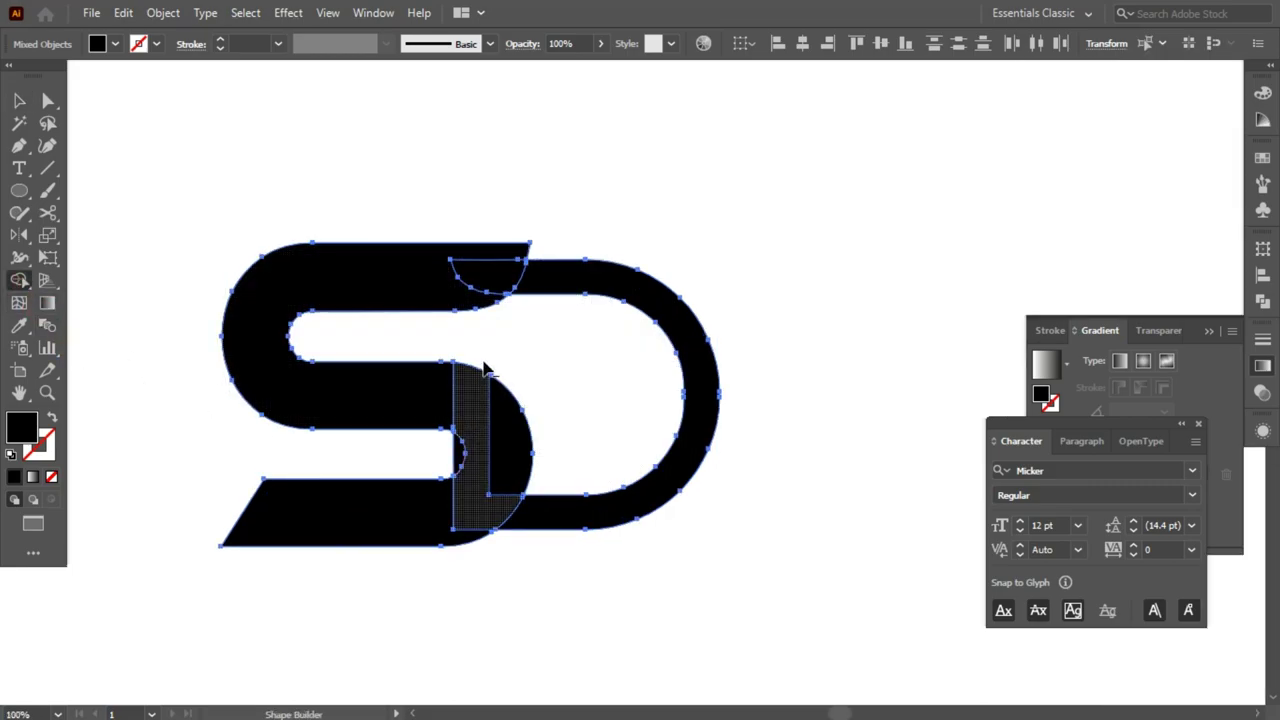
alt+click(500, 262)
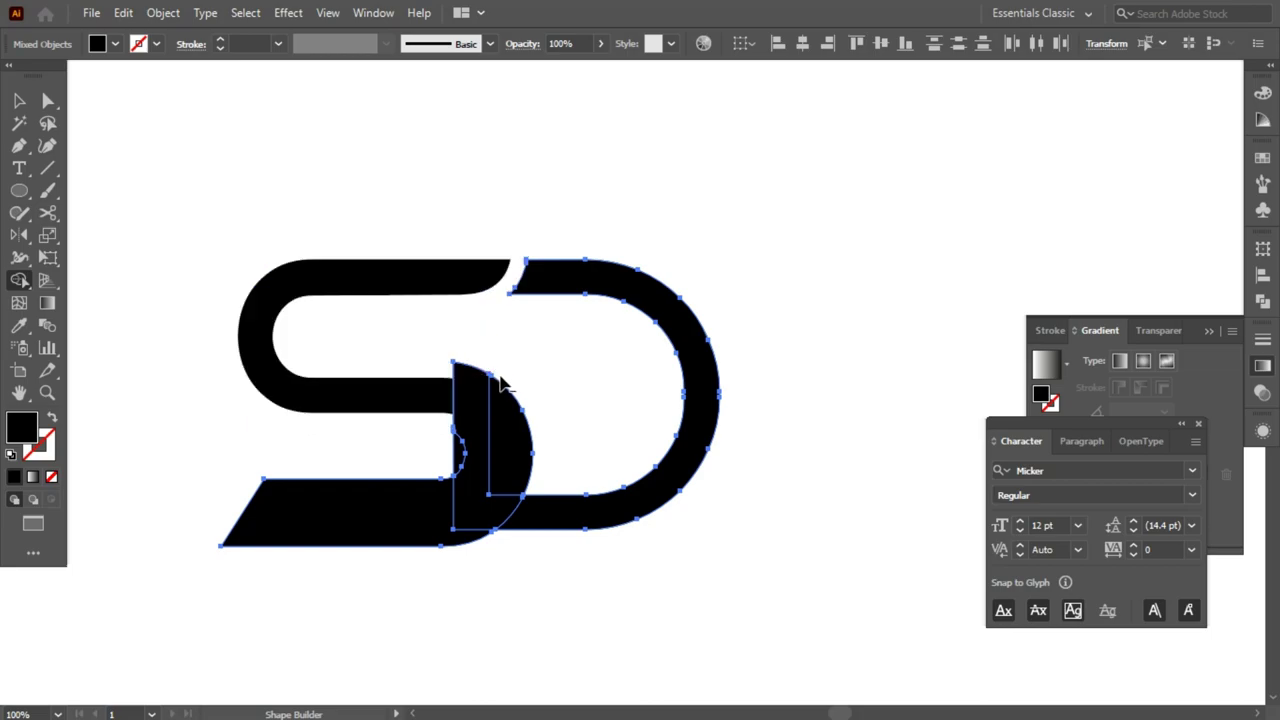
alt+click(468, 438)
alt+click(405, 540)
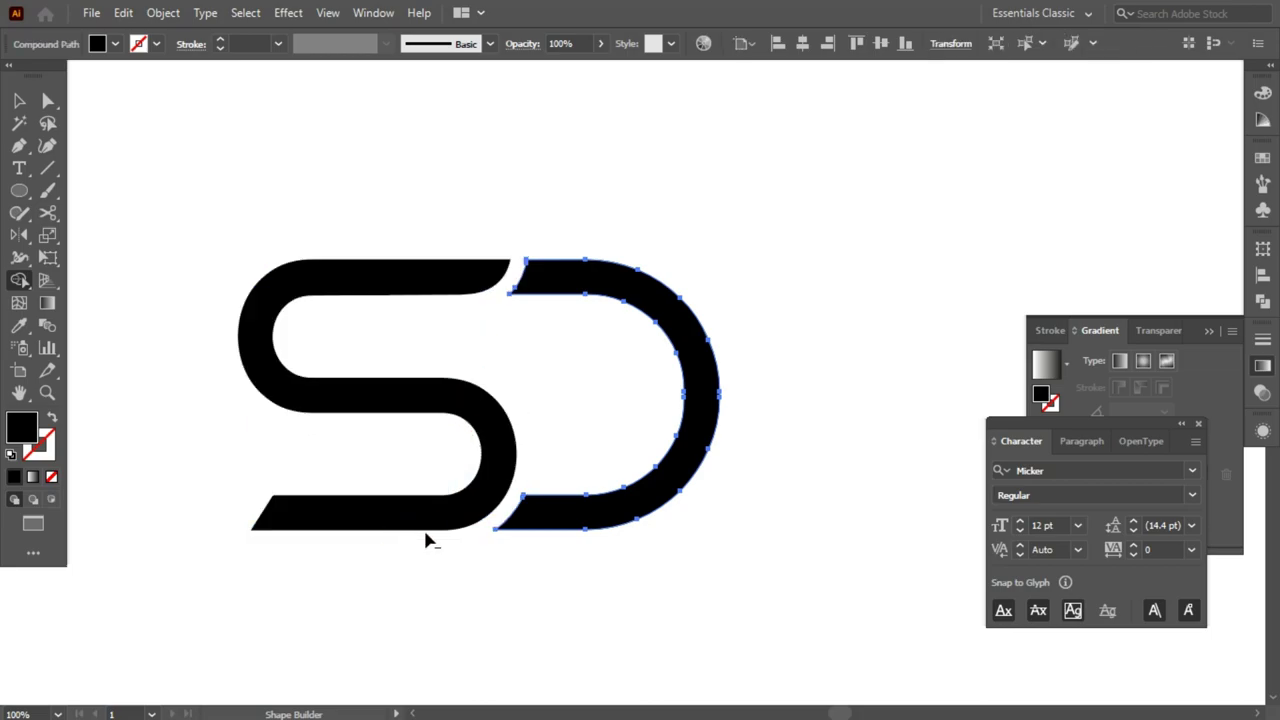
Zoom out, return to the Selection tool and recentre the artboard in view
alt+scroll(445, 535, down, 1)
alt+scroll(566, 514, down, 1)
scroll(600, 500, down, 1)
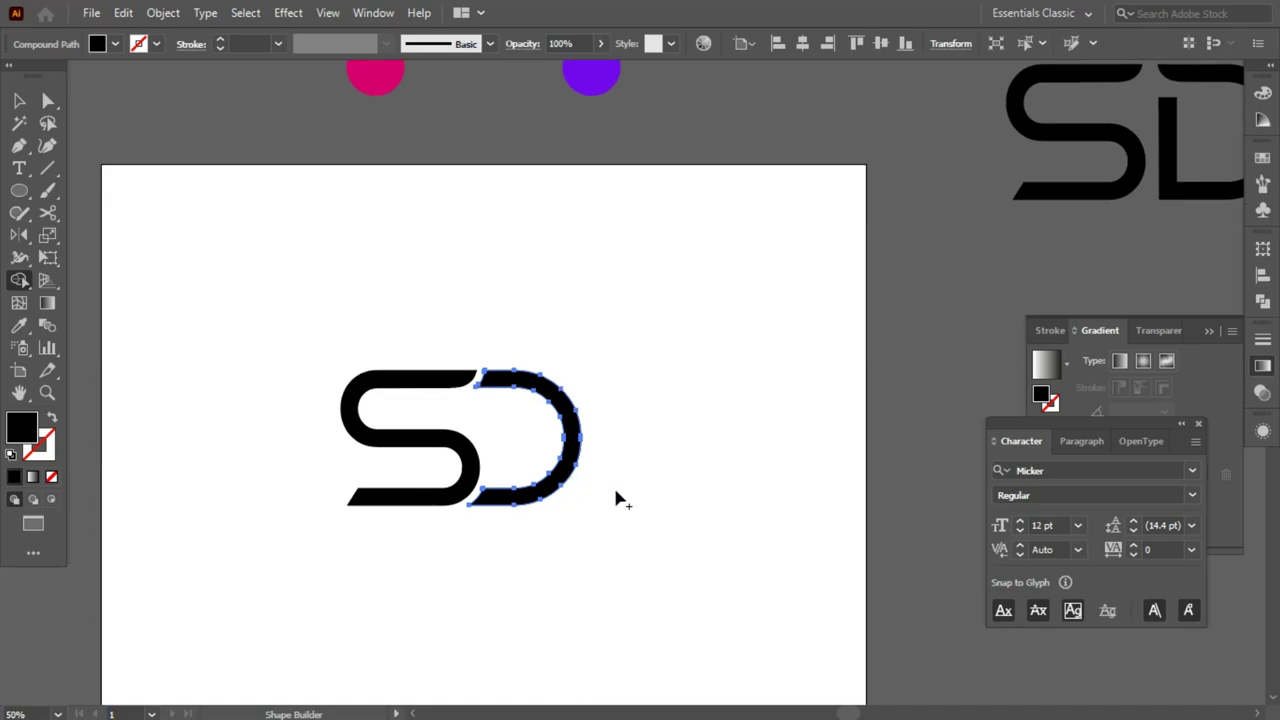
key(v)
click(627, 490)
mouse_move(634, 480)
mouse_down()
mouse_move(702, 453)
mouse_move(682, 453)
mouse_up()
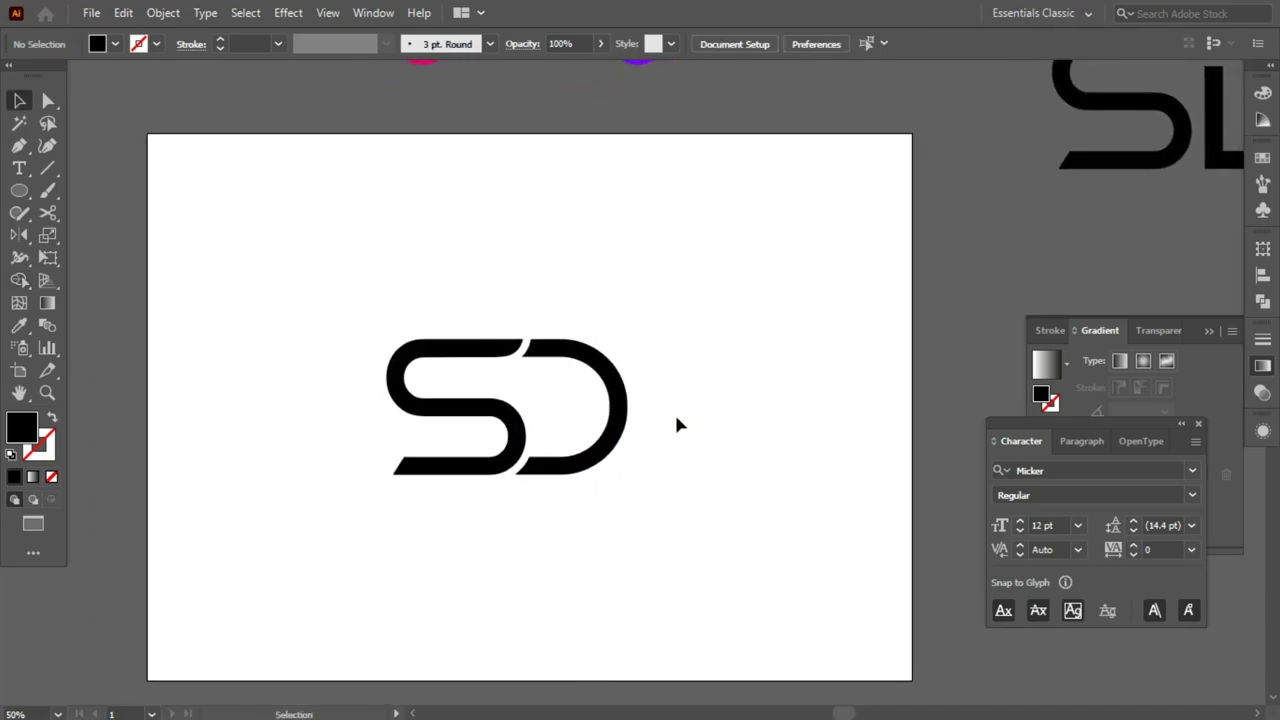
Add a LOGO DESIGN text line below the monogram and enlarge it
scroll(673, 410, up, 2)
scroll(673, 410, up, 3)
scroll(560, 380, down, 1)
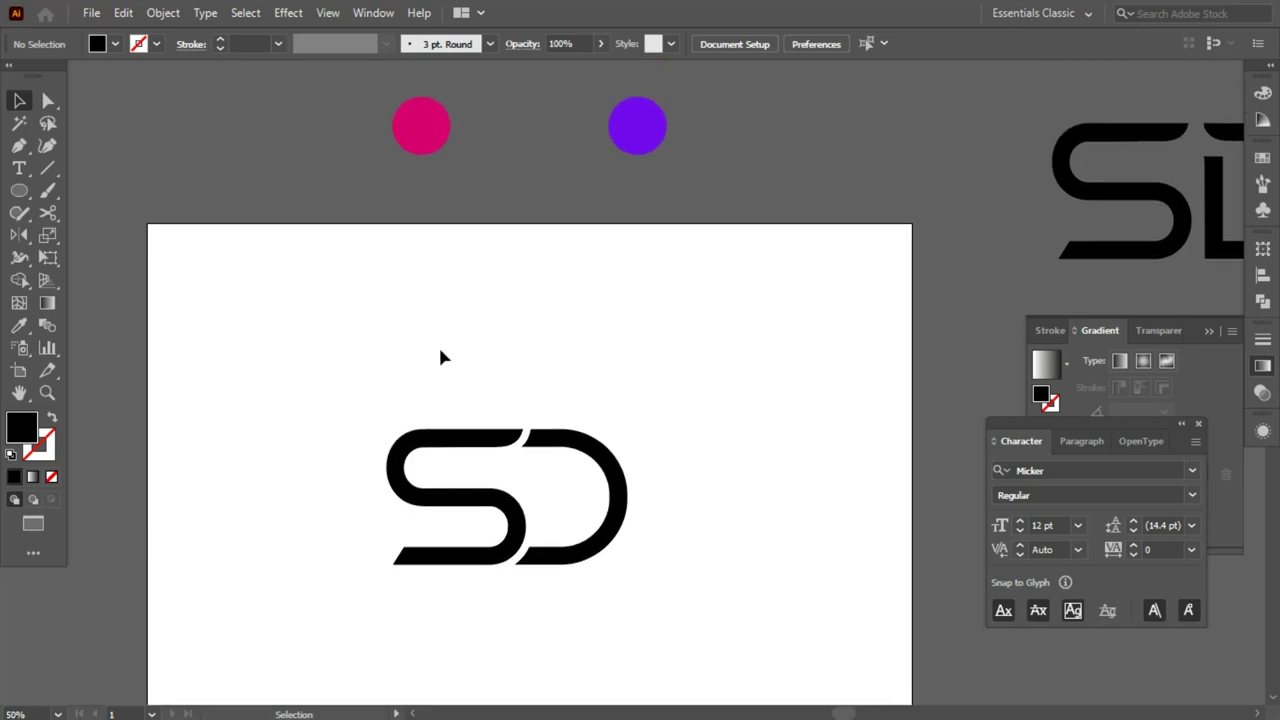
click(19, 169)
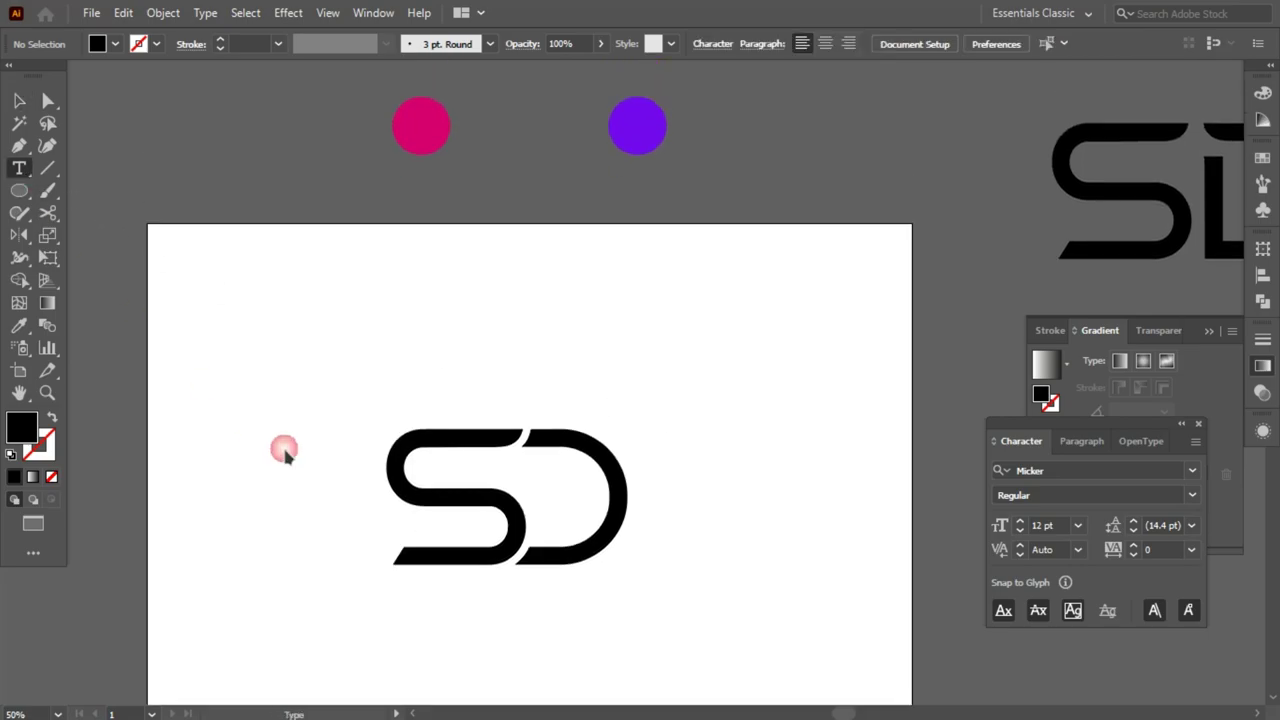
click(397, 581)
text(LOGO DESIGN)
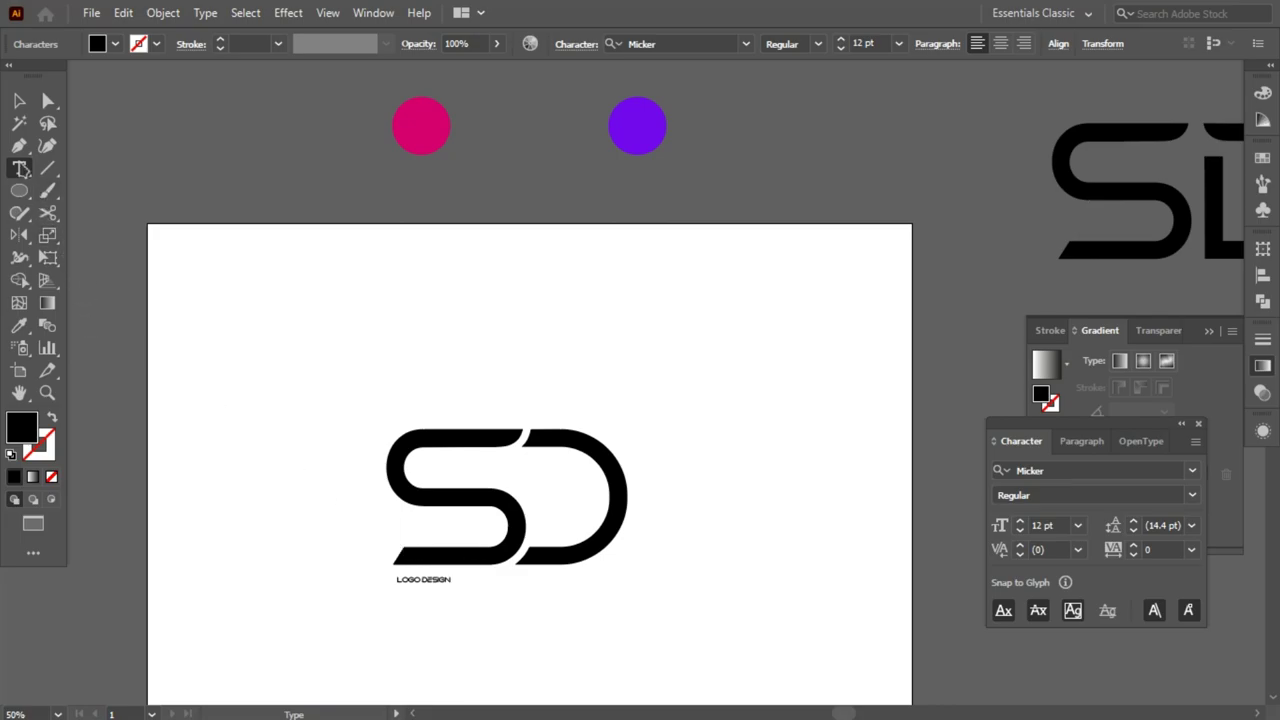
click(19, 100)
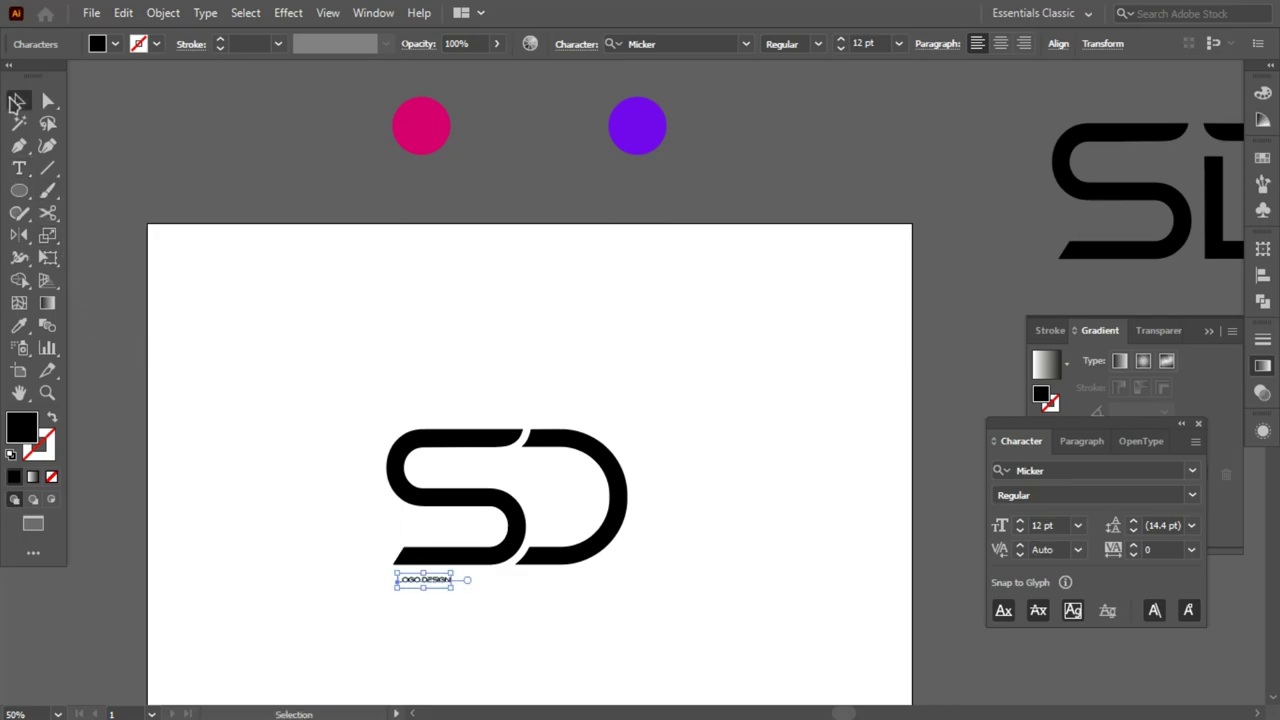
mouse_move(457, 590)
mouse_down()
mouse_move(594, 623)
mouse_move(585, 500)
mouse_move(614, 506)
mouse_up()
Set the tagline to Josefin Sans with 200 tracking
click(1192, 470)
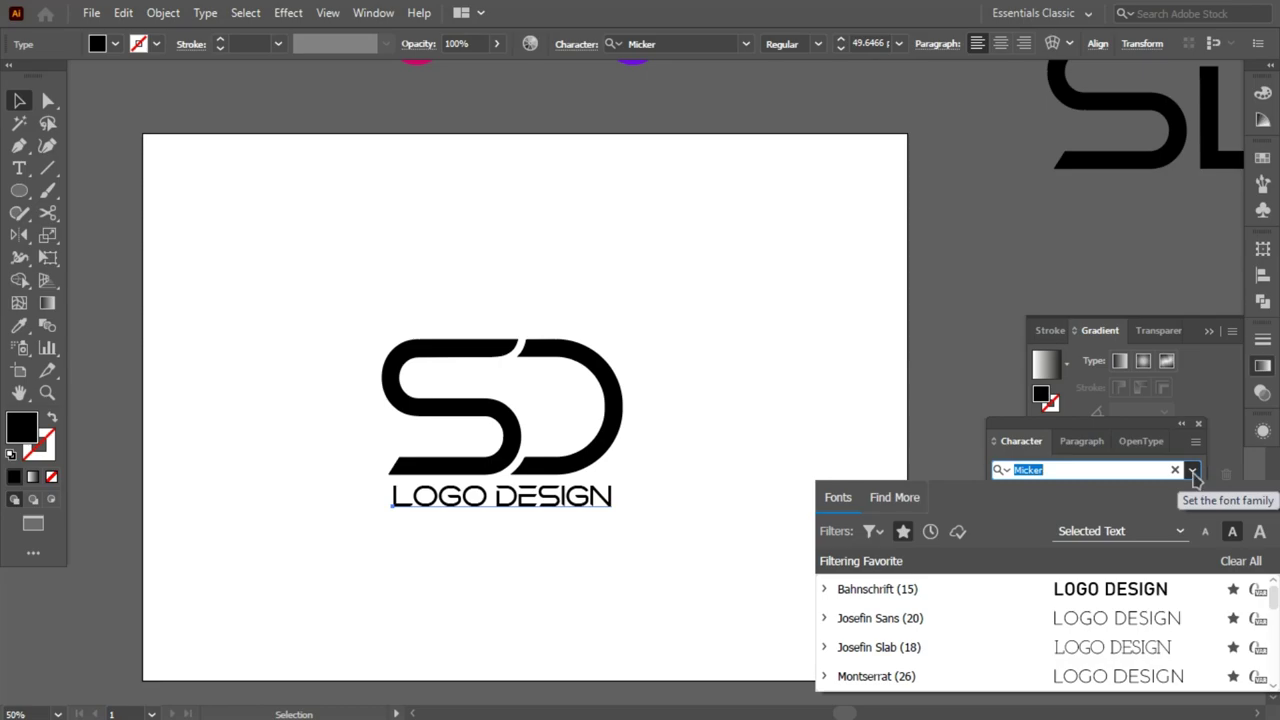
click(951, 612)
click(1152, 552)
text(200)
key(Return)
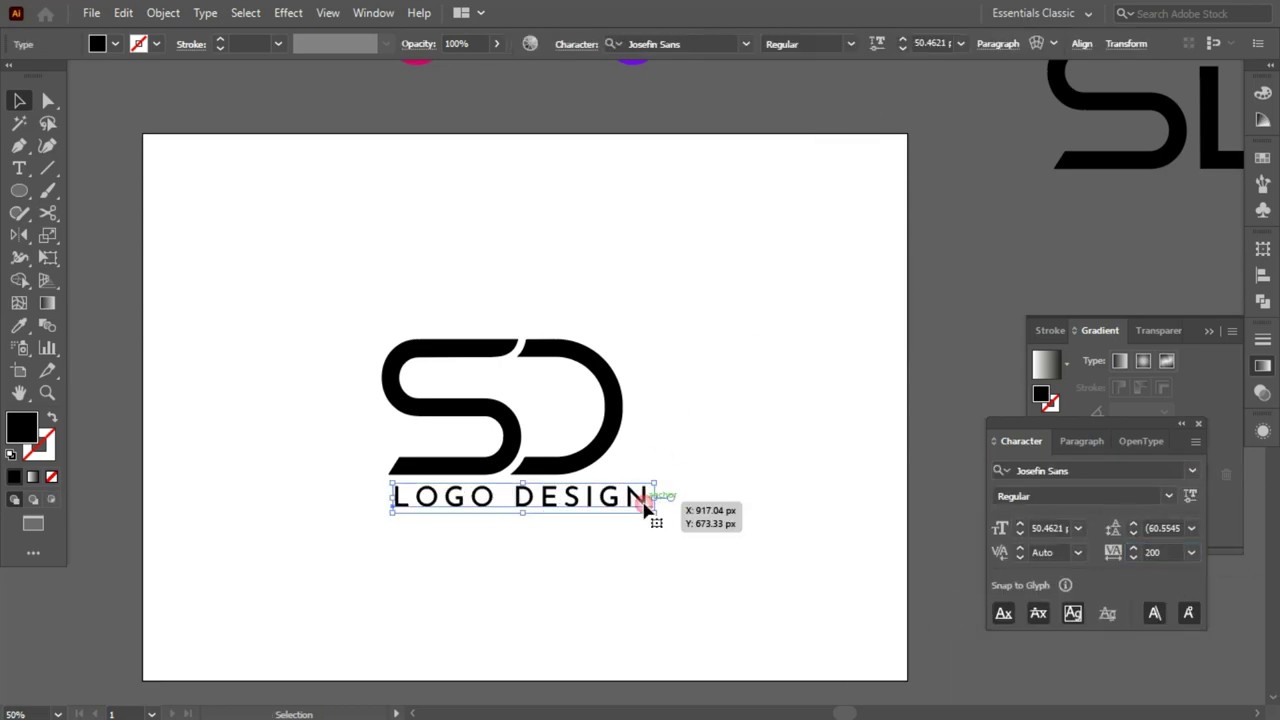
Outline the tagline and centre both it and the SD monogram horizontally on the artboard
right_click(651, 515)
click(818, 340)
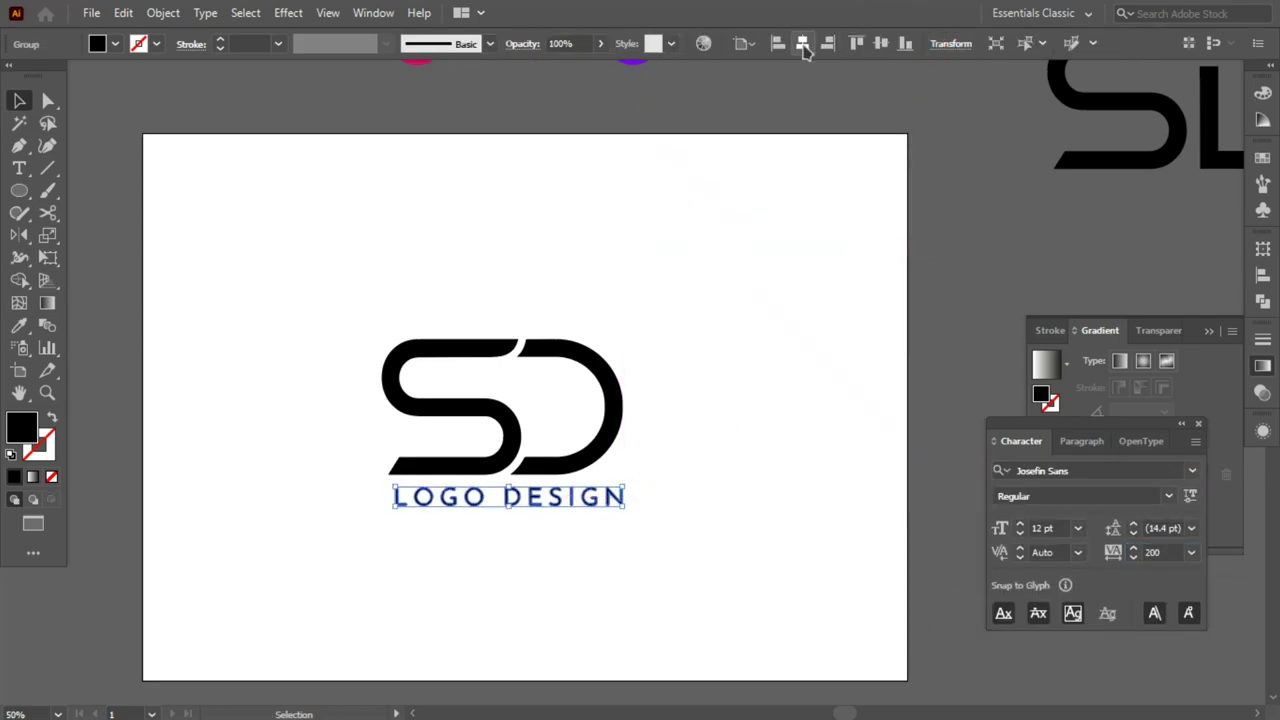
click(802, 43)
click(692, 442)
click(617, 459)
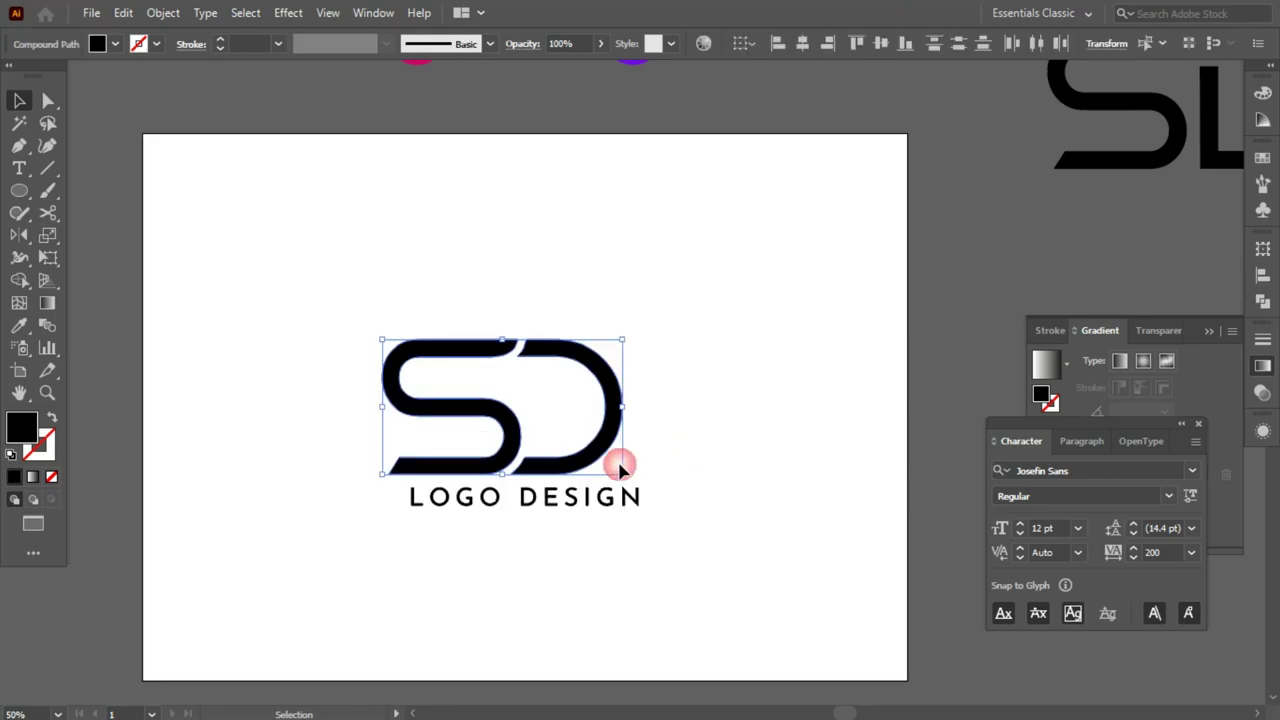
key(a)
key(v)
click(802, 43)
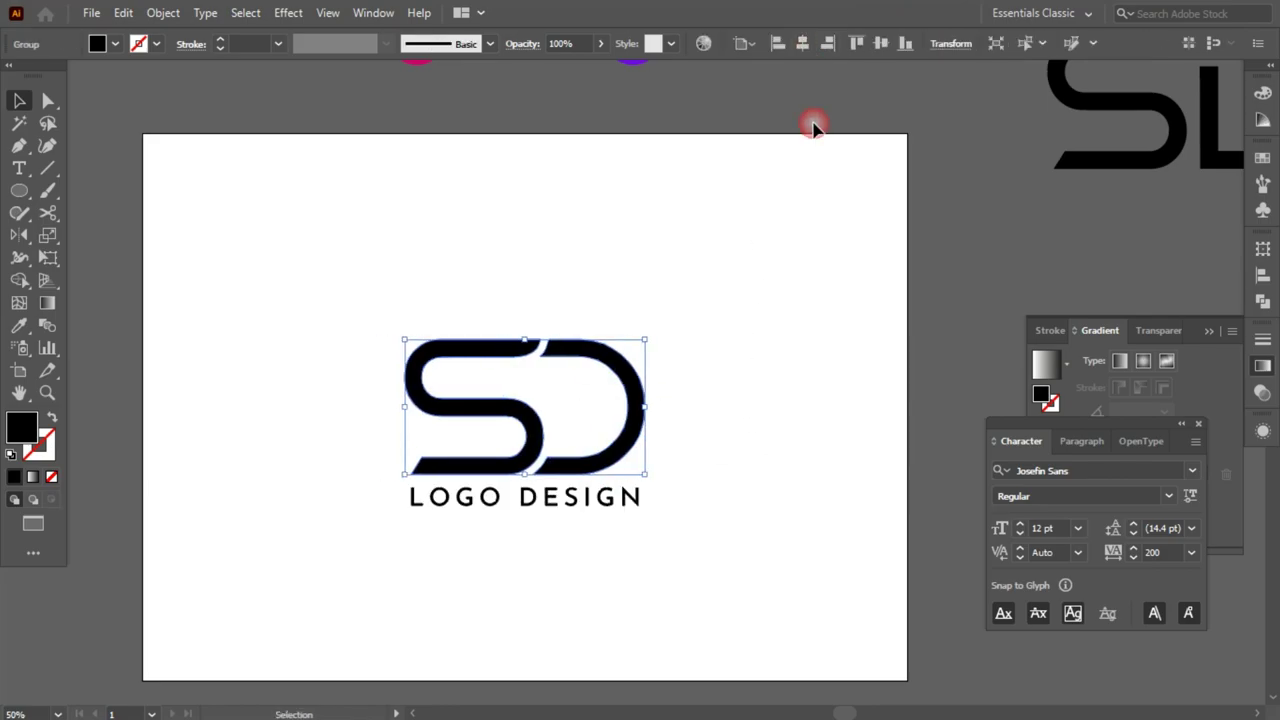
click(863, 305)
click(640, 500)
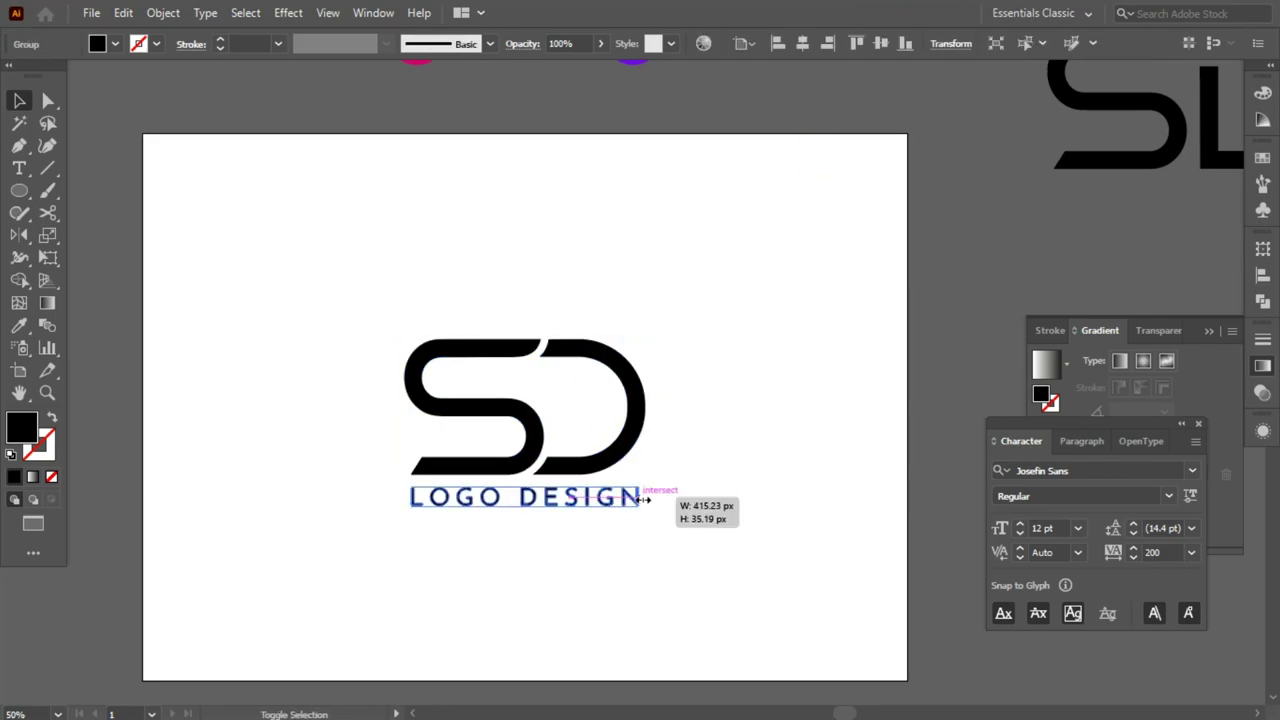
click(736, 499)
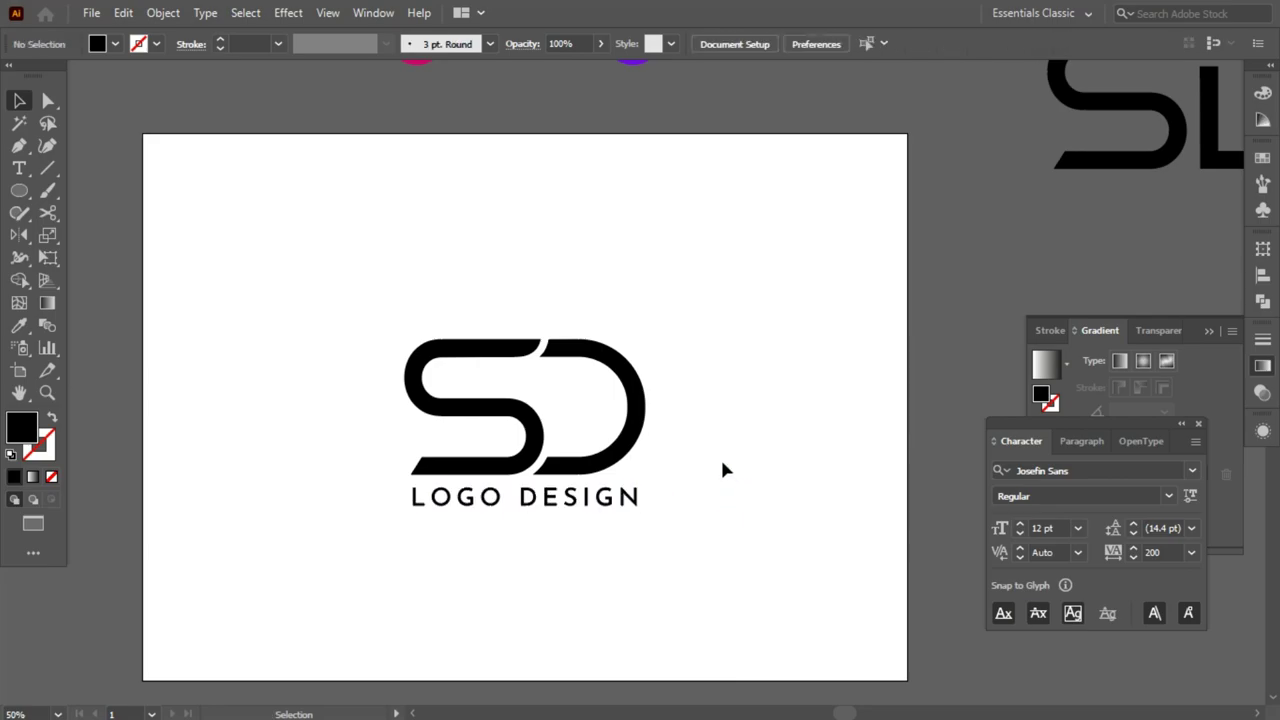
Ungroup the SD monogram and give the S a linear gradient fill
click(519, 416)
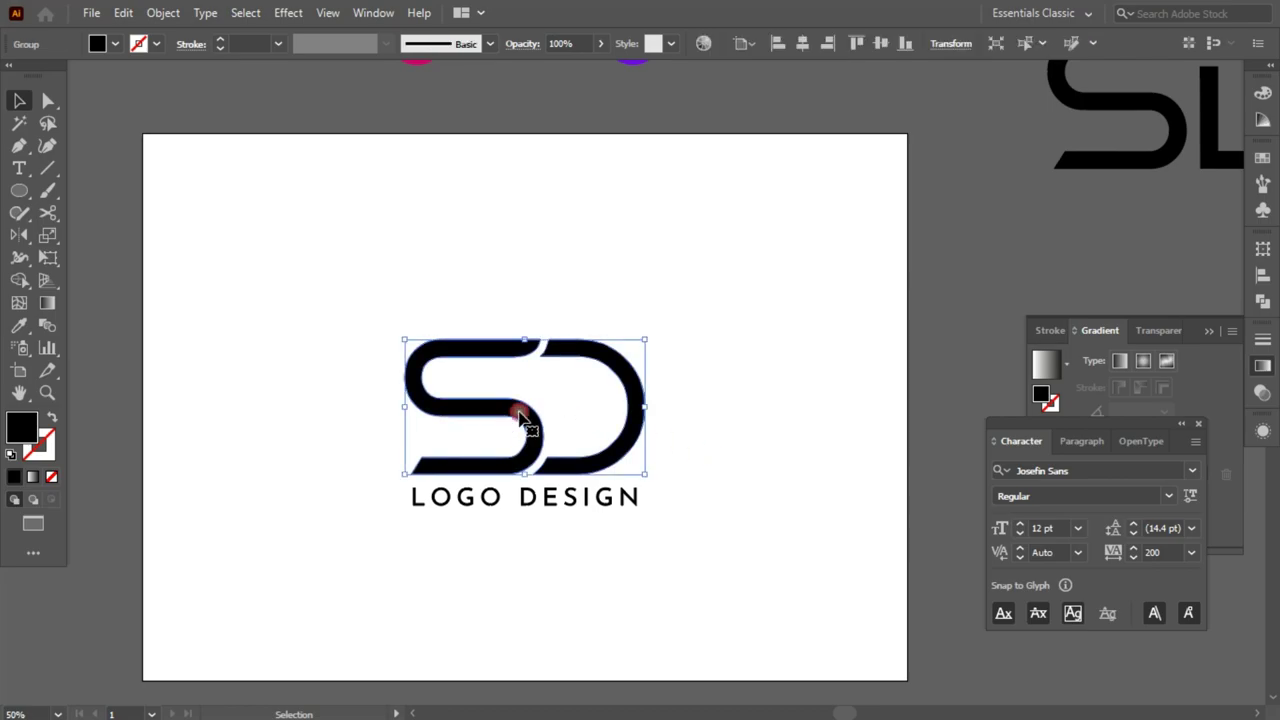
scroll(519, 416, up, 3)
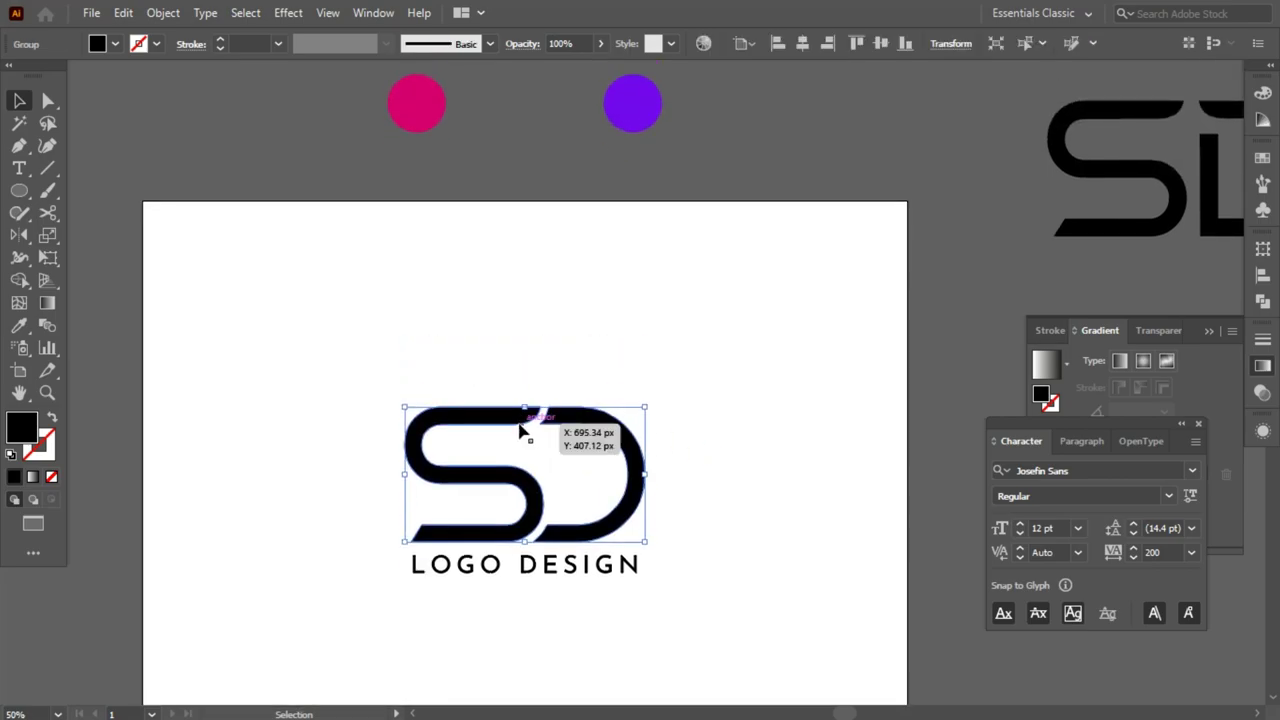
right_click(519, 430)
click(571, 251)
click(523, 400)
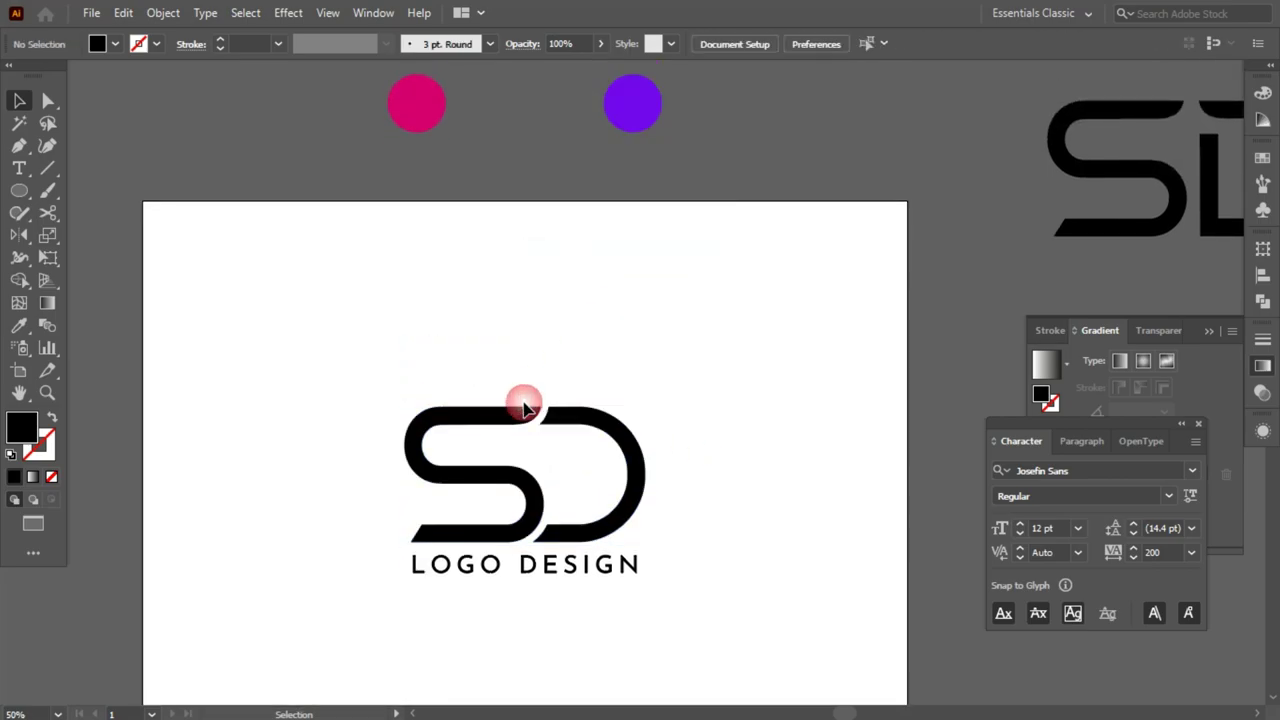
click(521, 413)
click(1262, 368)
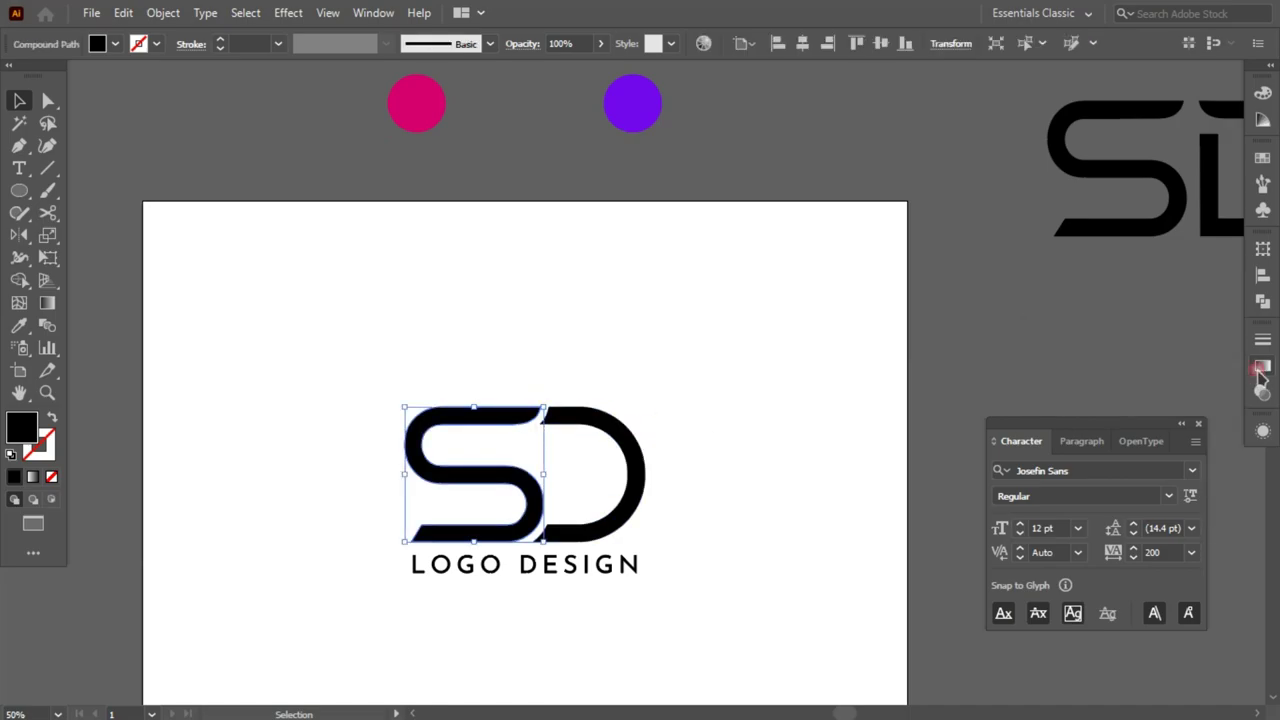
click(1260, 370)
click(1127, 488)
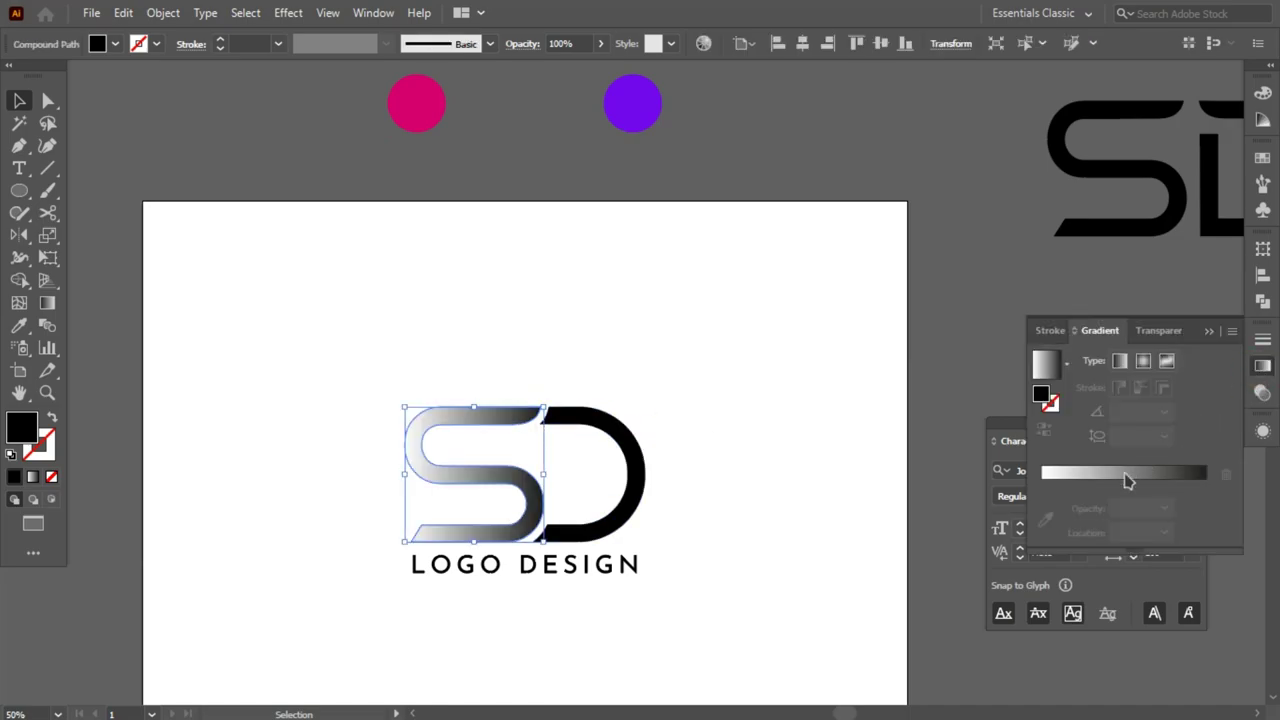
Sample the pink circle for the first gradient stop and the purple circle for the end stop
click(1045, 541)
scroll(526, 254, up, 1)
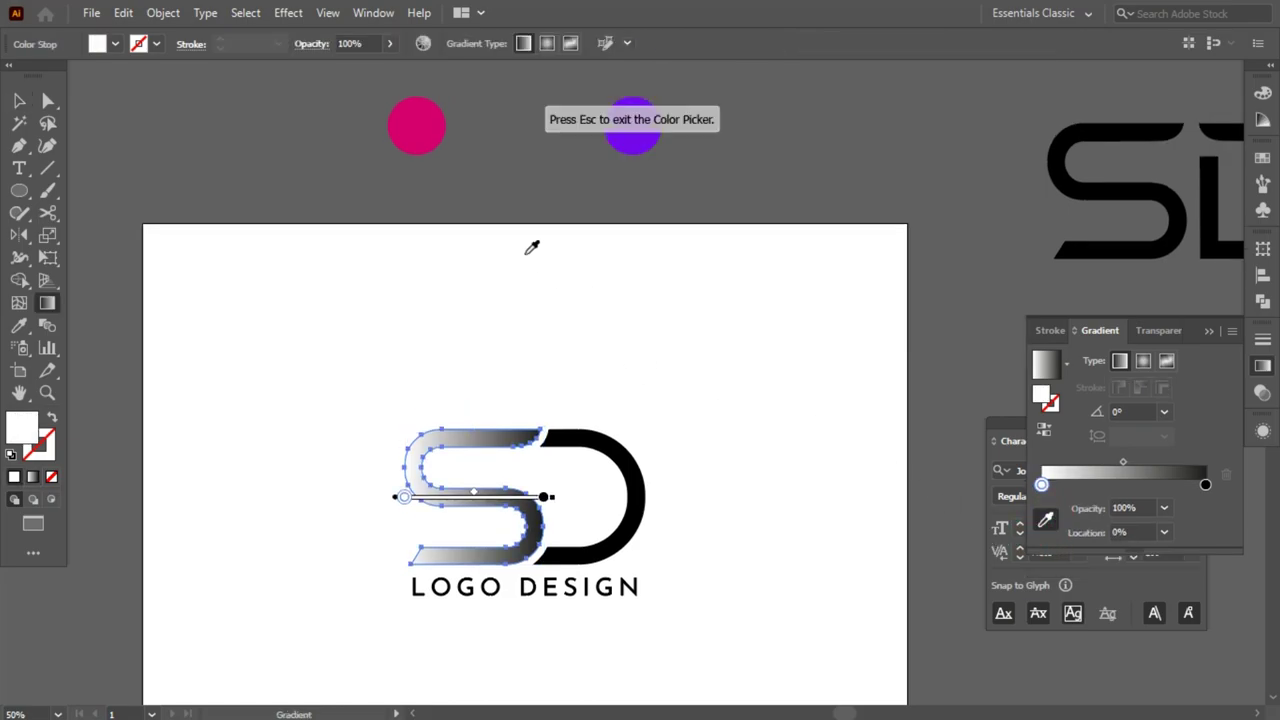
click(417, 127)
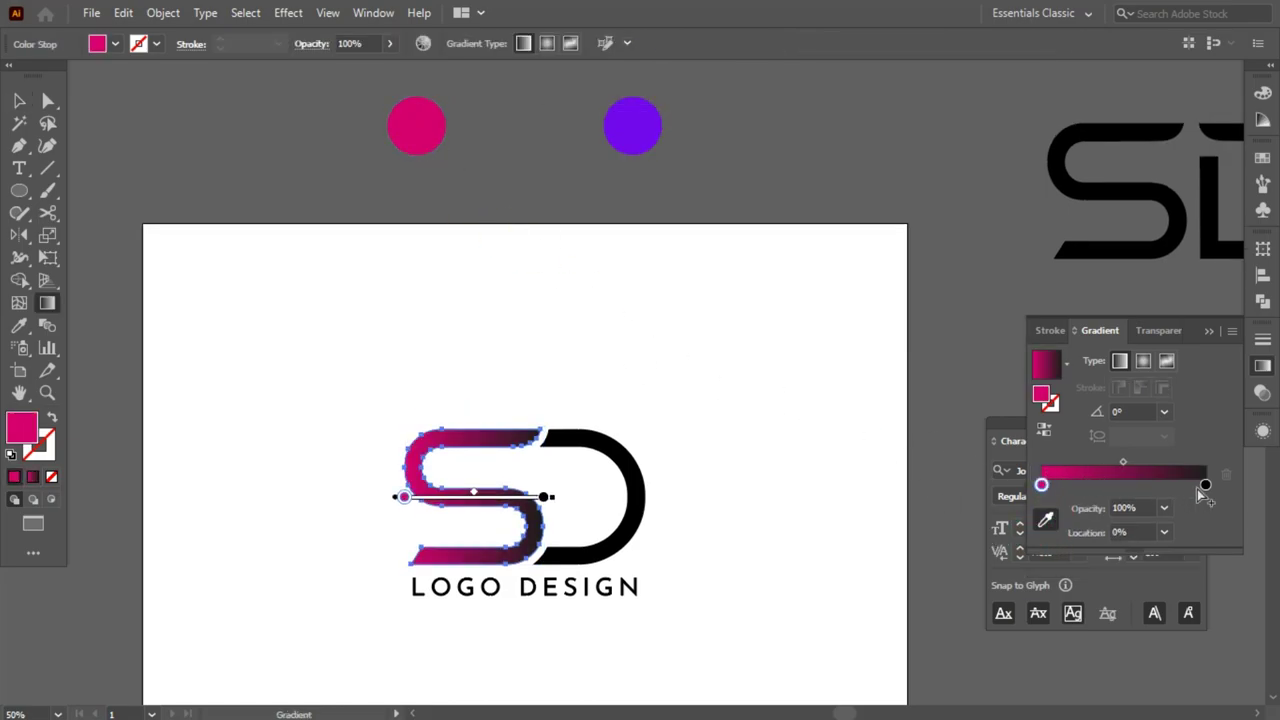
click(1205, 486)
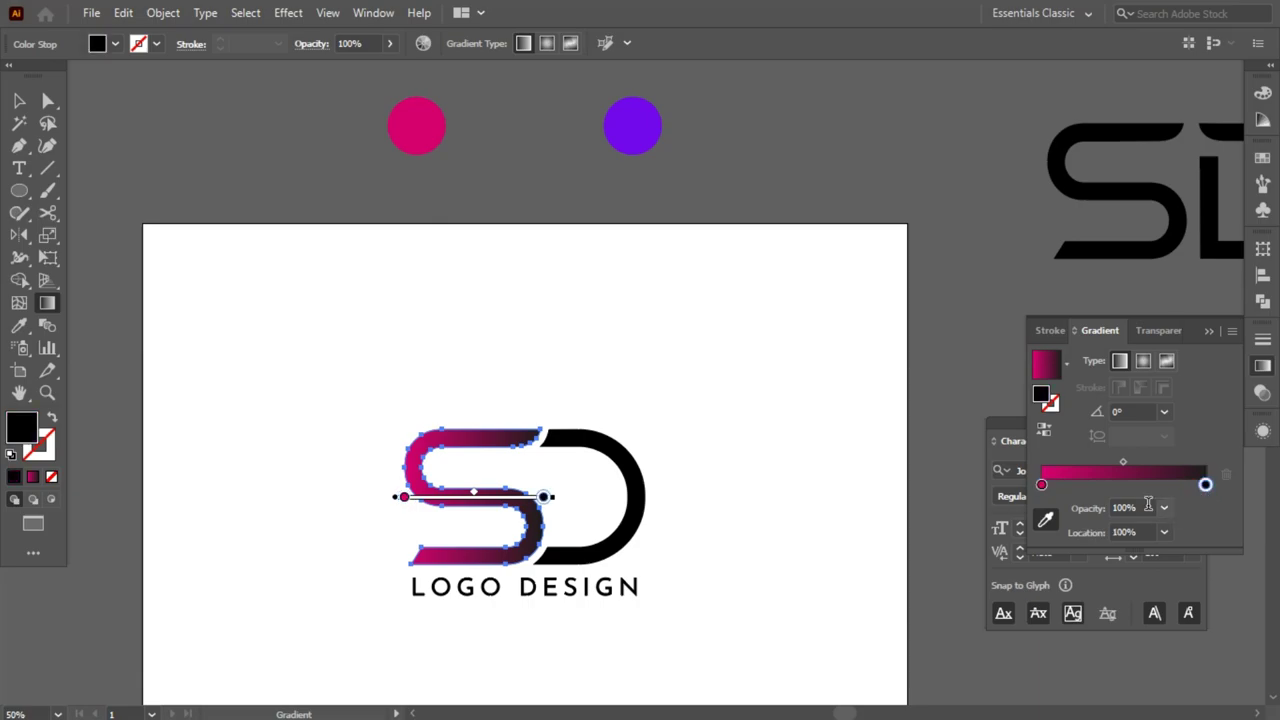
click(645, 133)
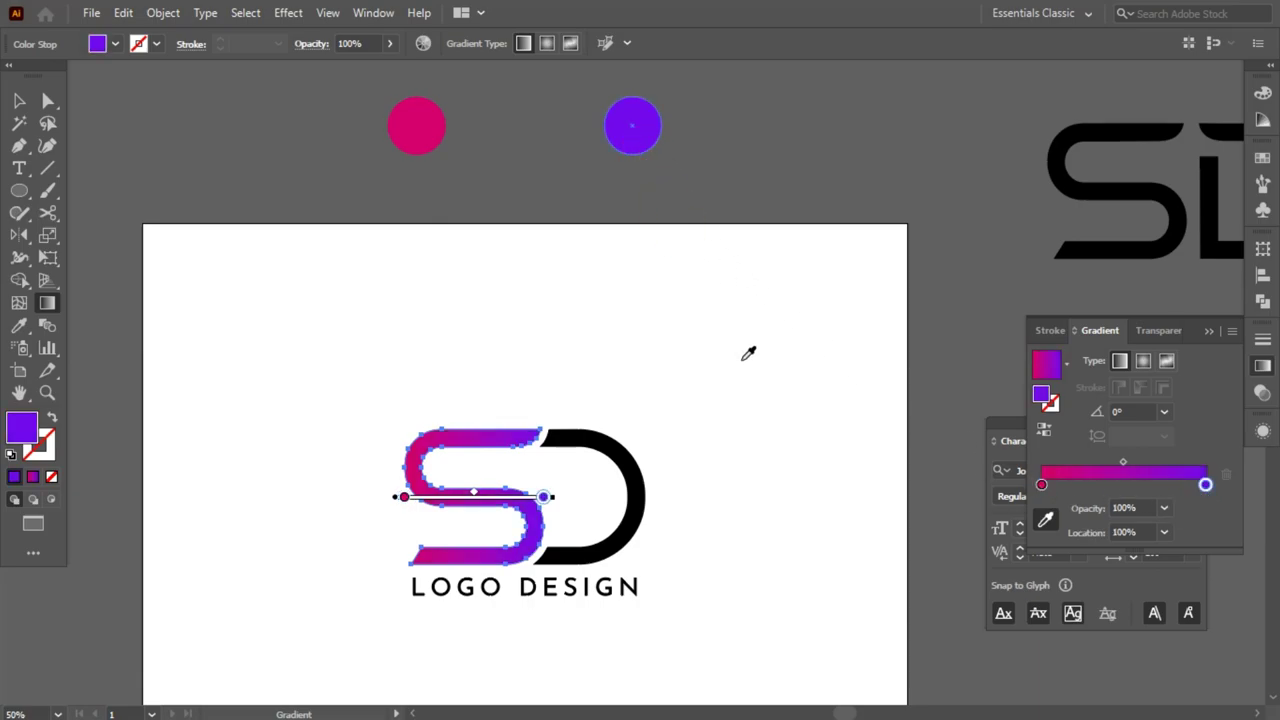
click(19, 101)
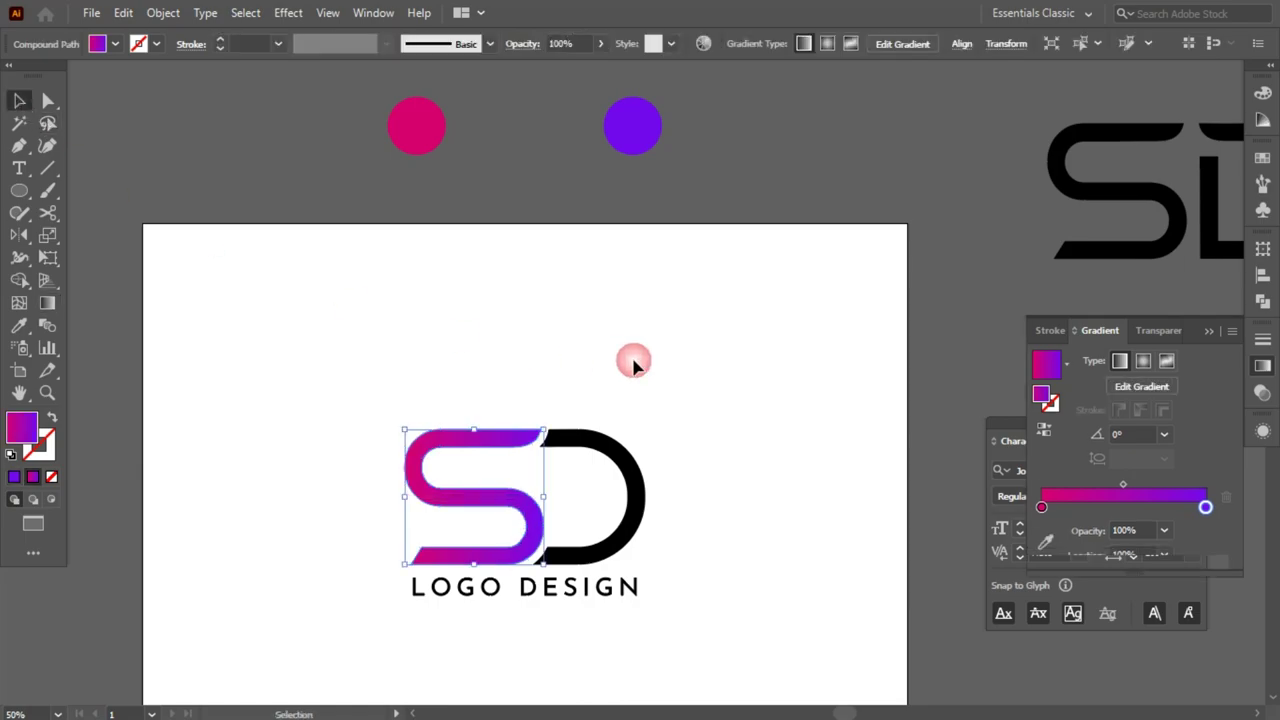
Apply the pink-to-purple gradient to the D and reverse its direction
click(668, 460)
click(640, 508)
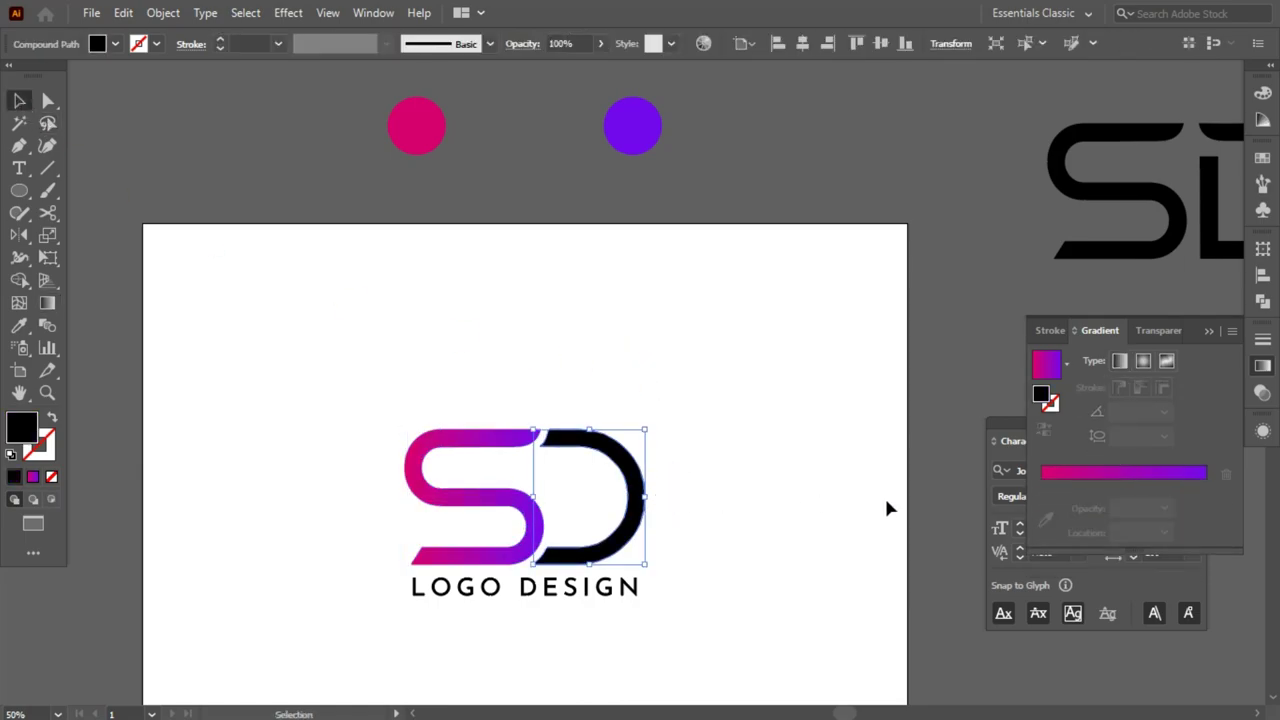
click(1122, 474)
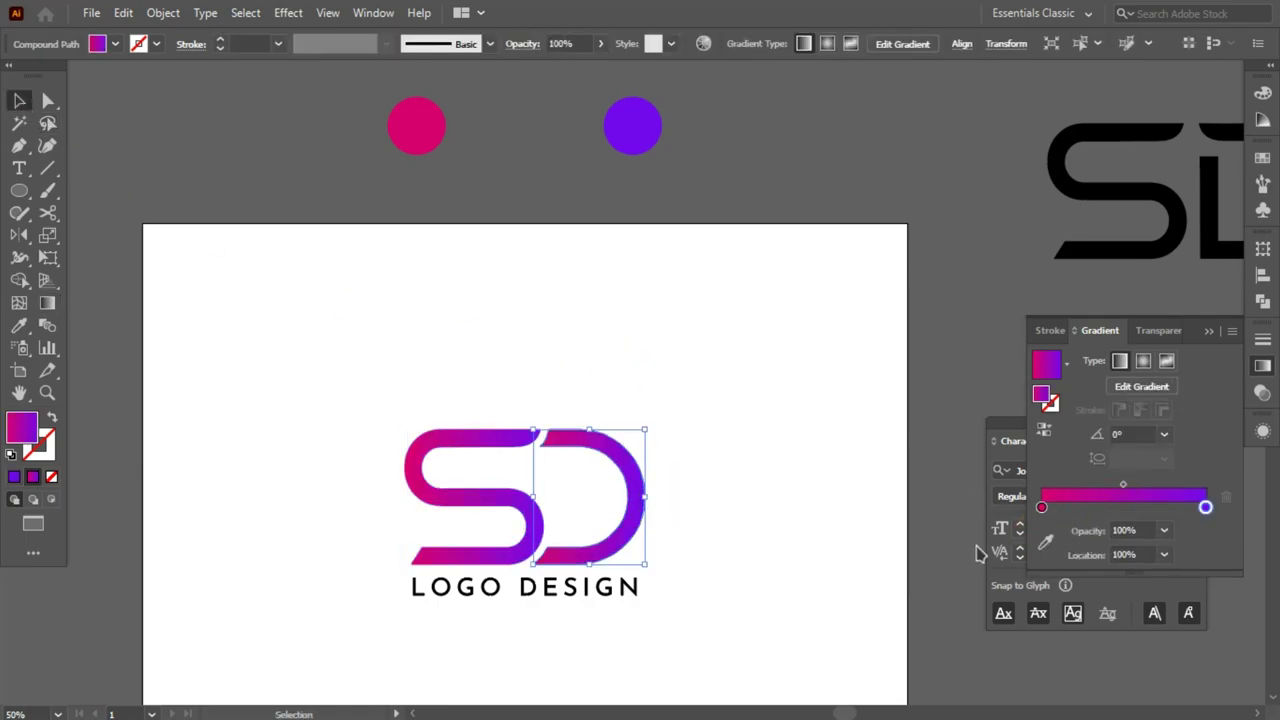
click(757, 541)
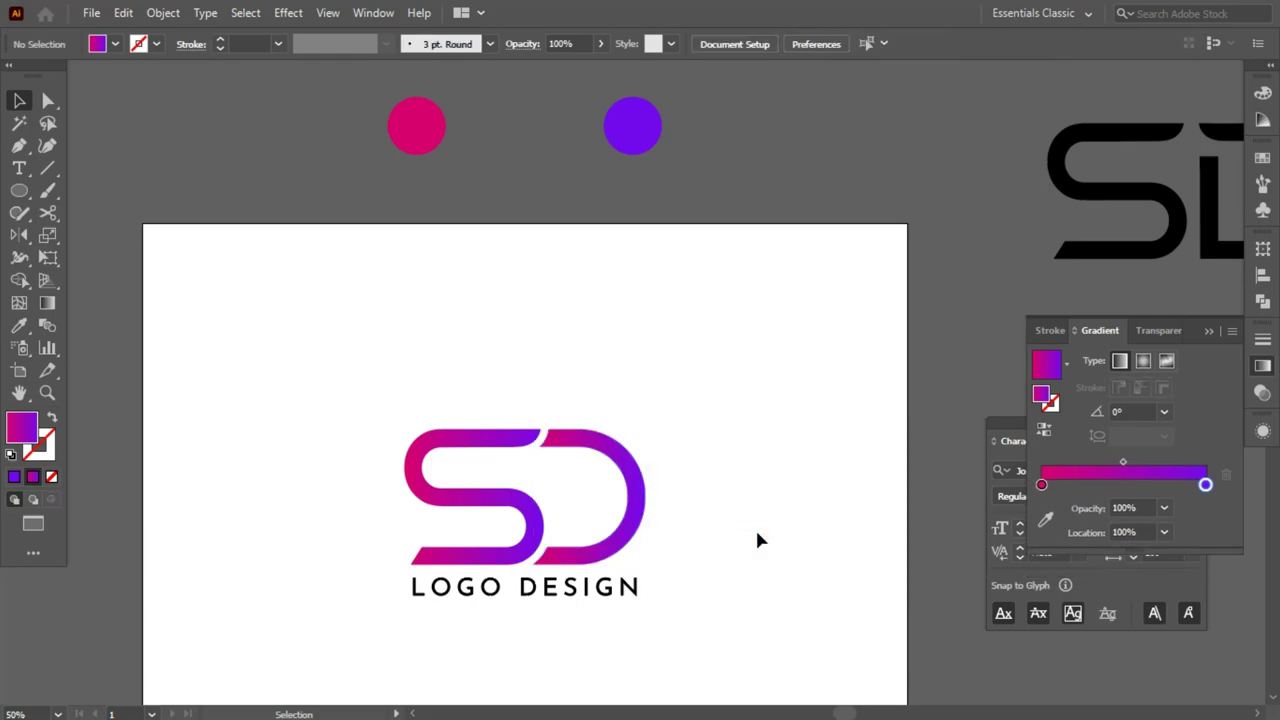
click(630, 530)
click(1043, 429)
click(812, 463)
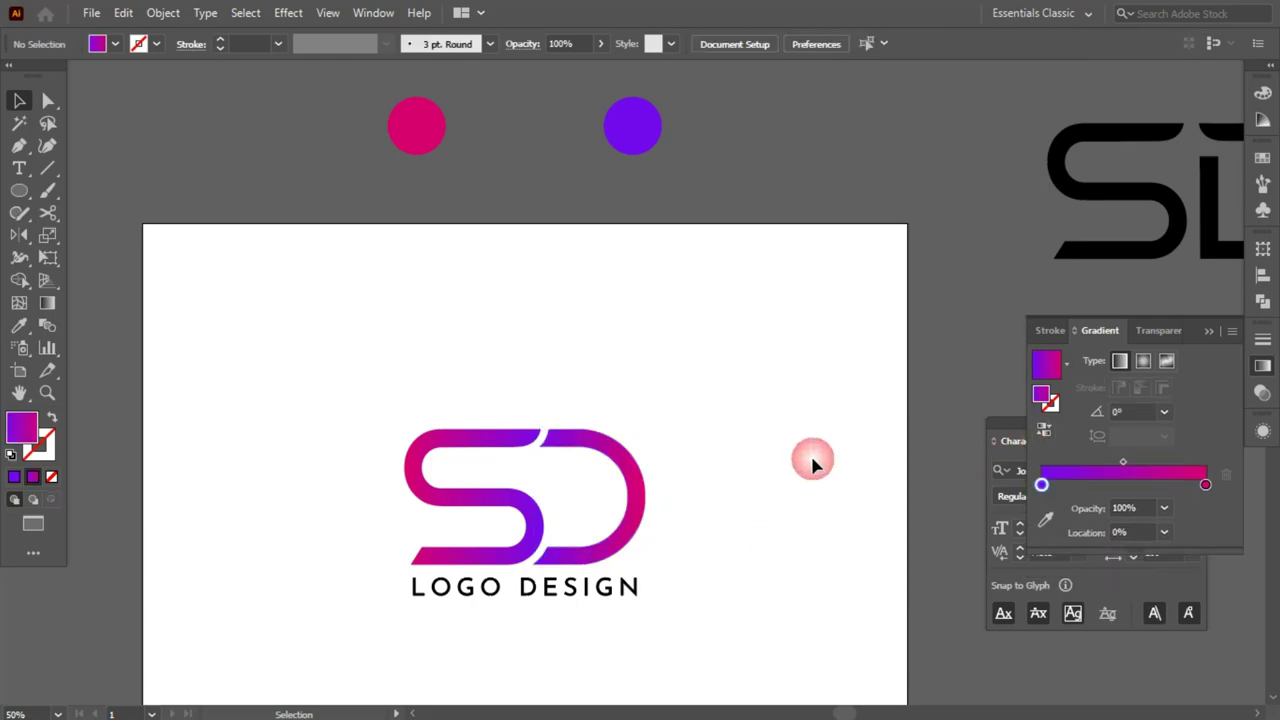
Reverse the S's gradient to purple-to-pink and set the D back to pink-to-purple
click(528, 514)
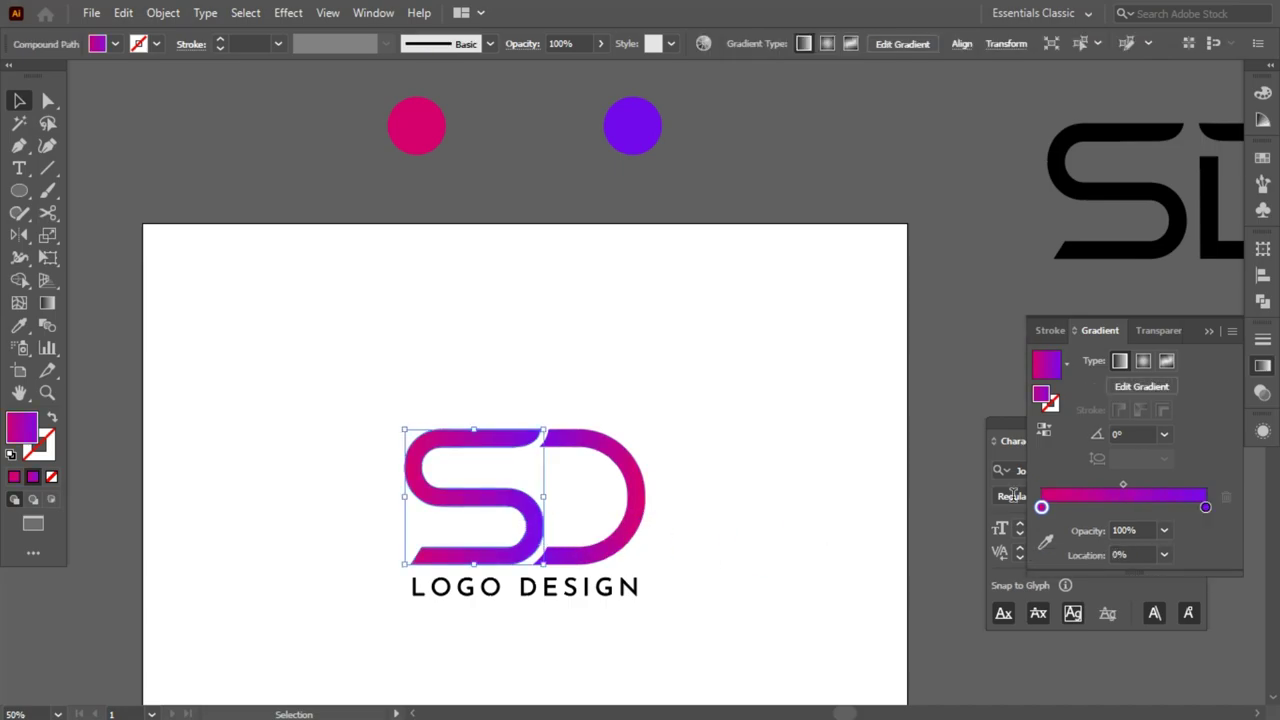
click(1043, 429)
click(826, 477)
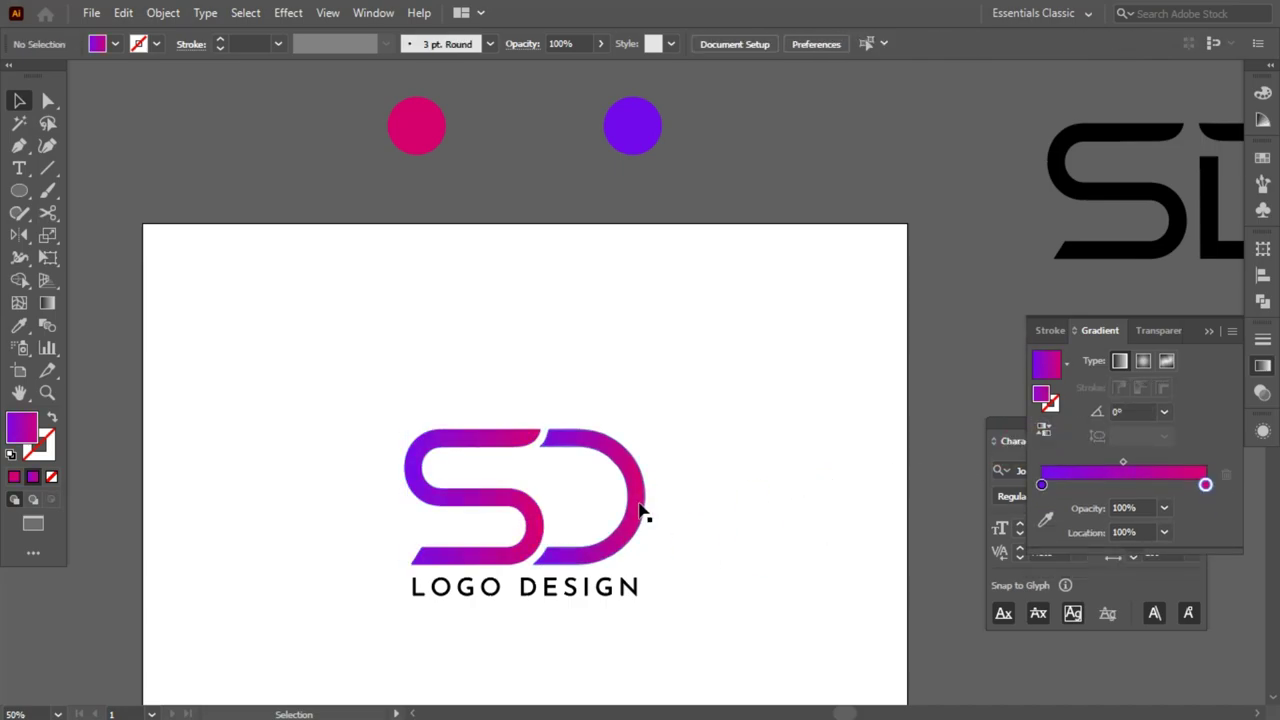
click(640, 512)
click(1043, 429)
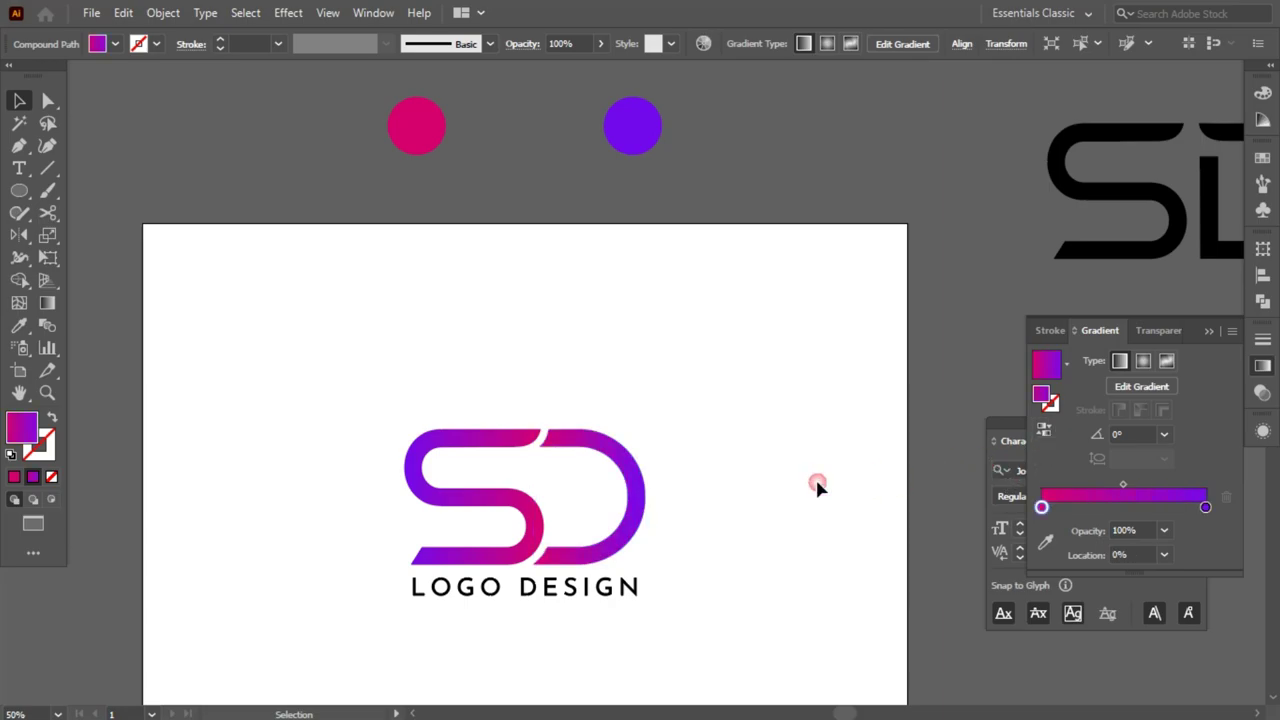
click(814, 477)
Fill the LOGO DESIGN tagline with a dark grey swatch
scroll(770, 460, down, 1)
scroll(730, 450, down, 1)
scroll(720, 455, down, 2)
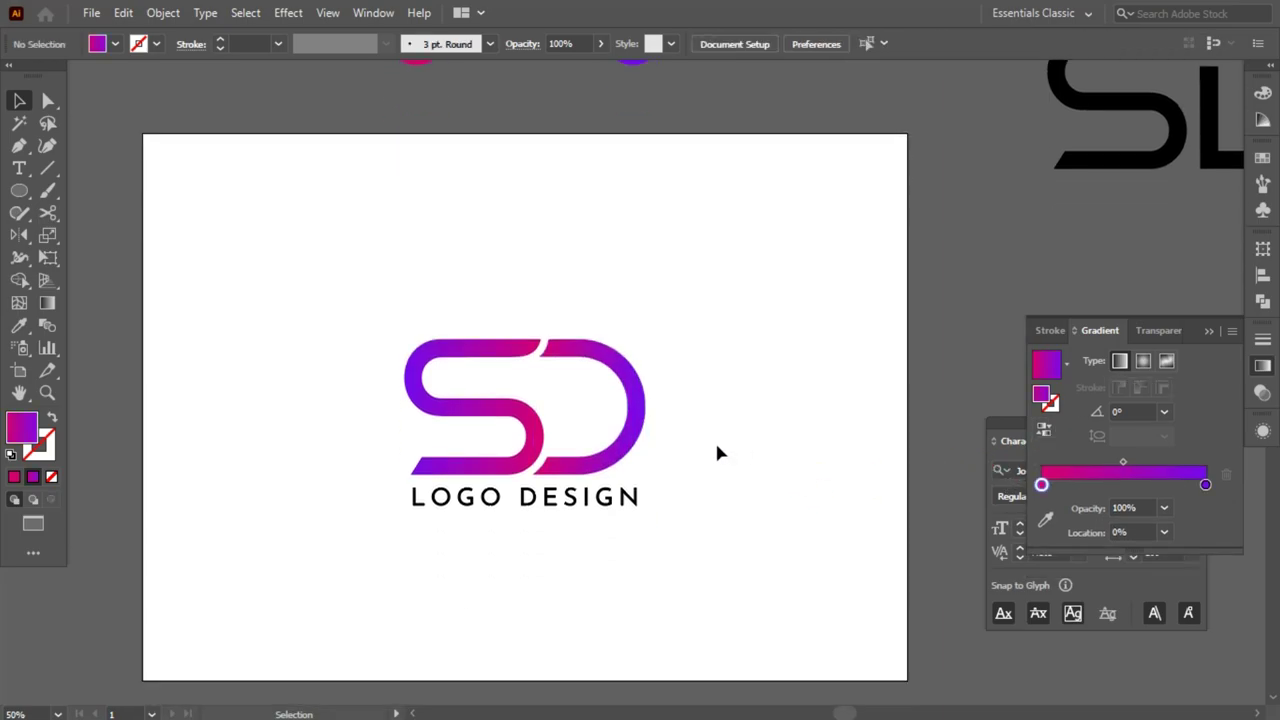
click(608, 500)
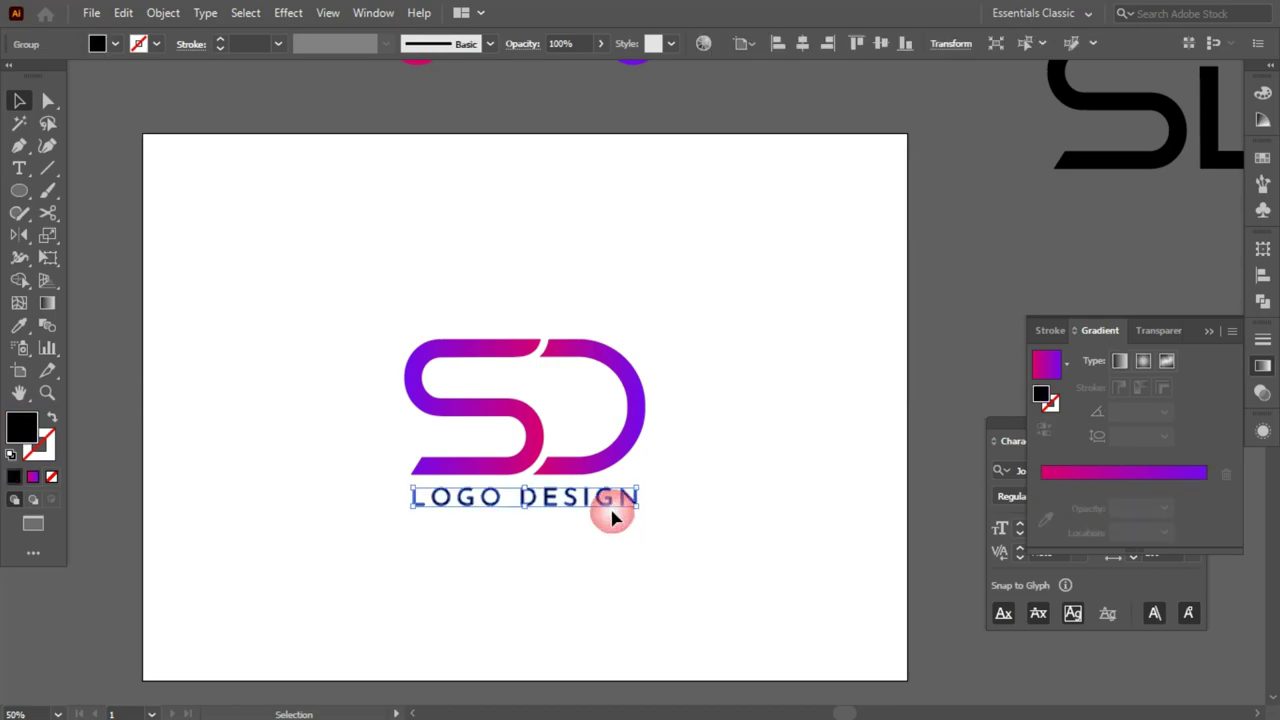
click(116, 44)
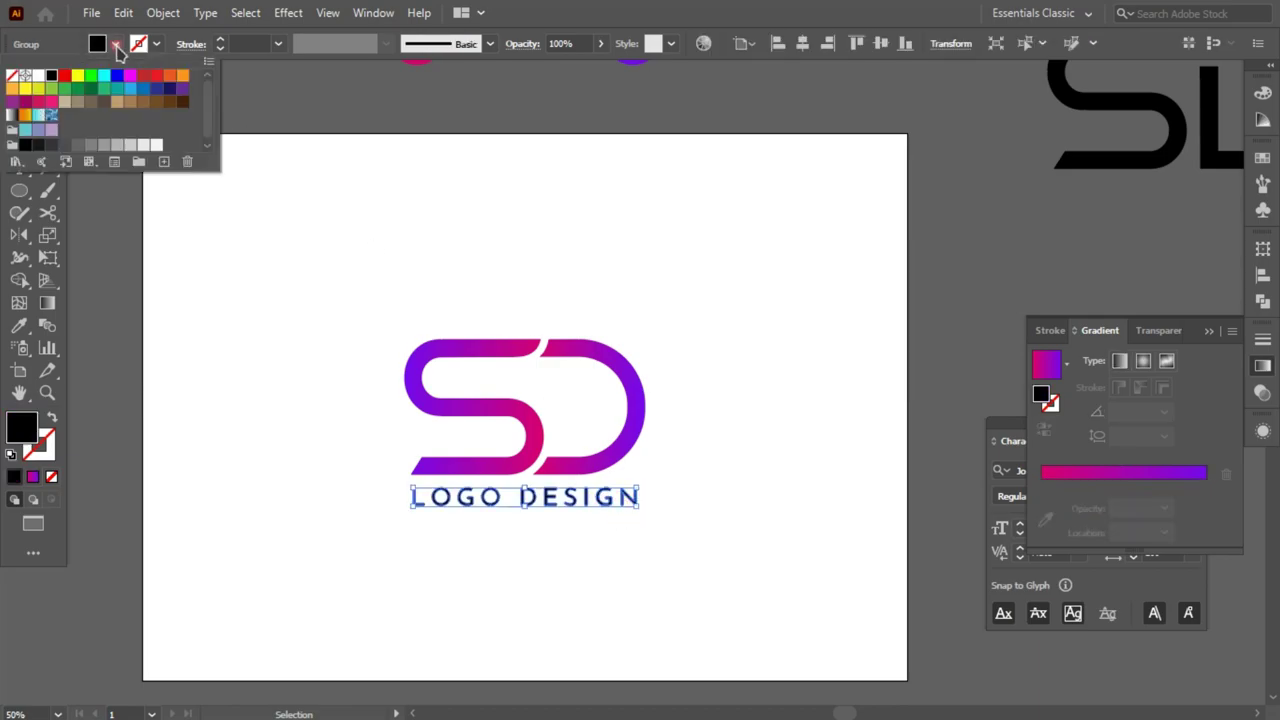
click(52, 147)
click(237, 371)
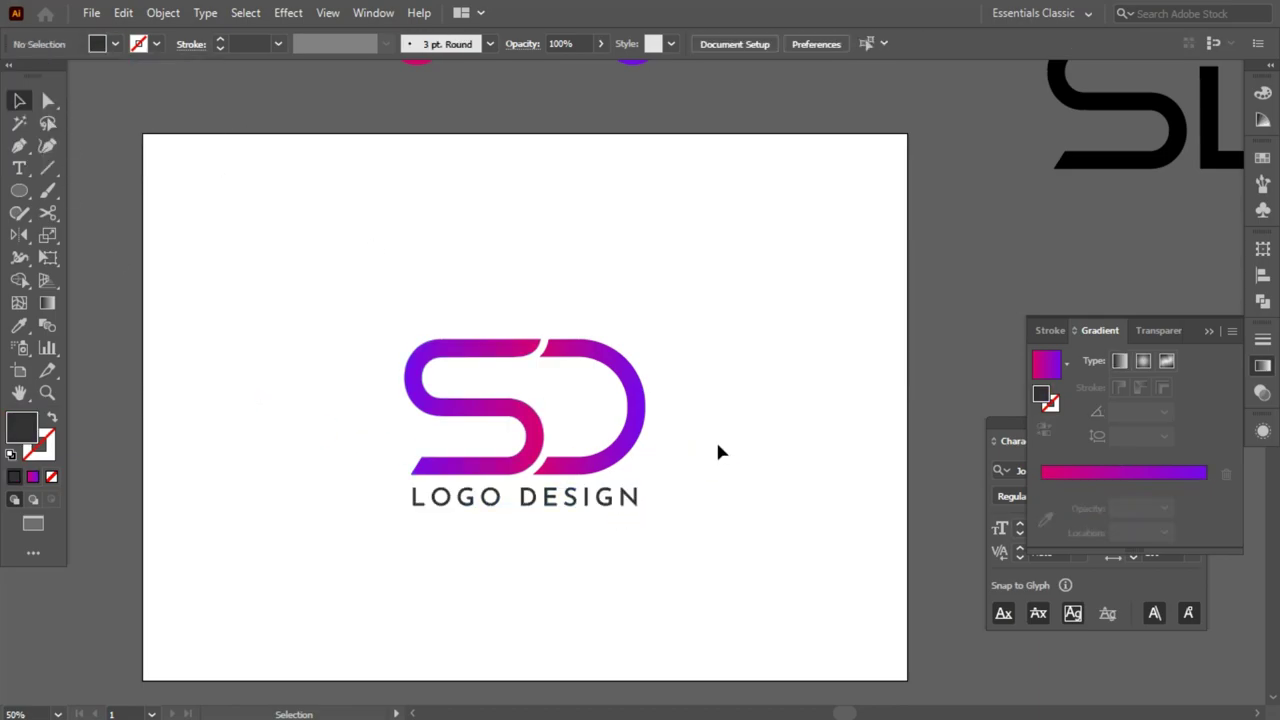
click(613, 515)
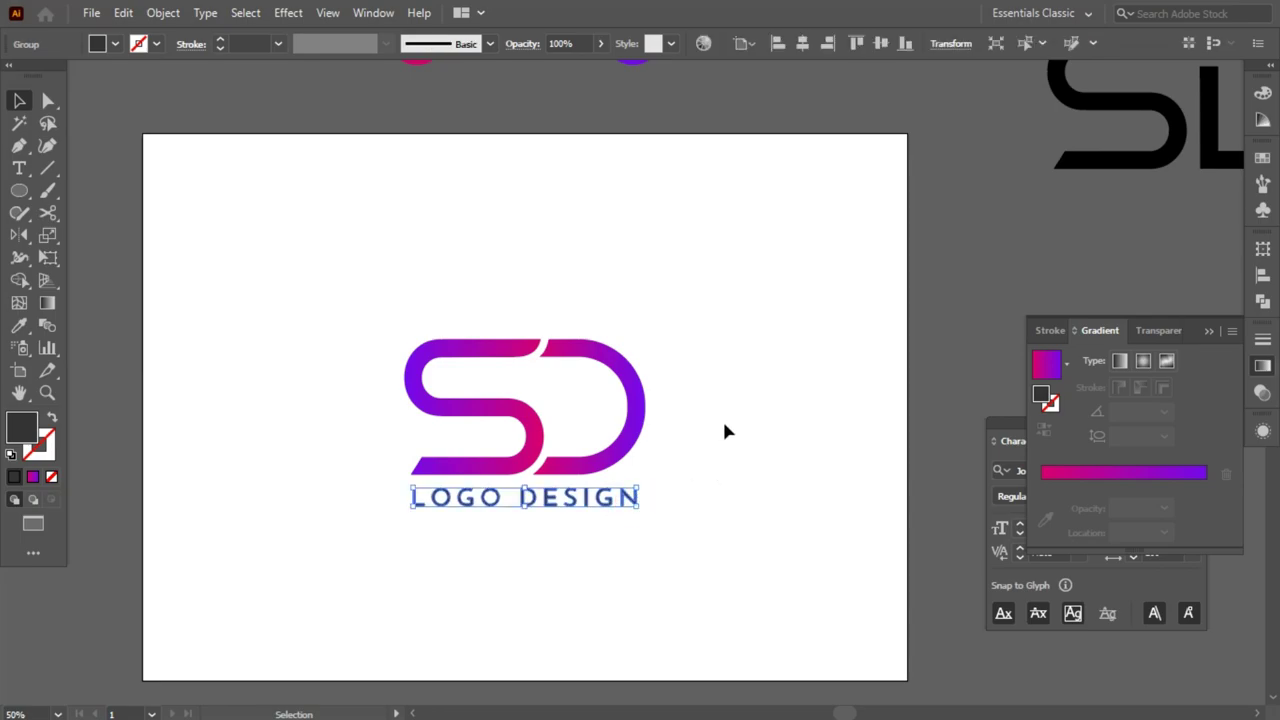
Select the SD monogram and LOGO DESIGN tagline together and group them into one object
drag(720, 306, 420, 529)
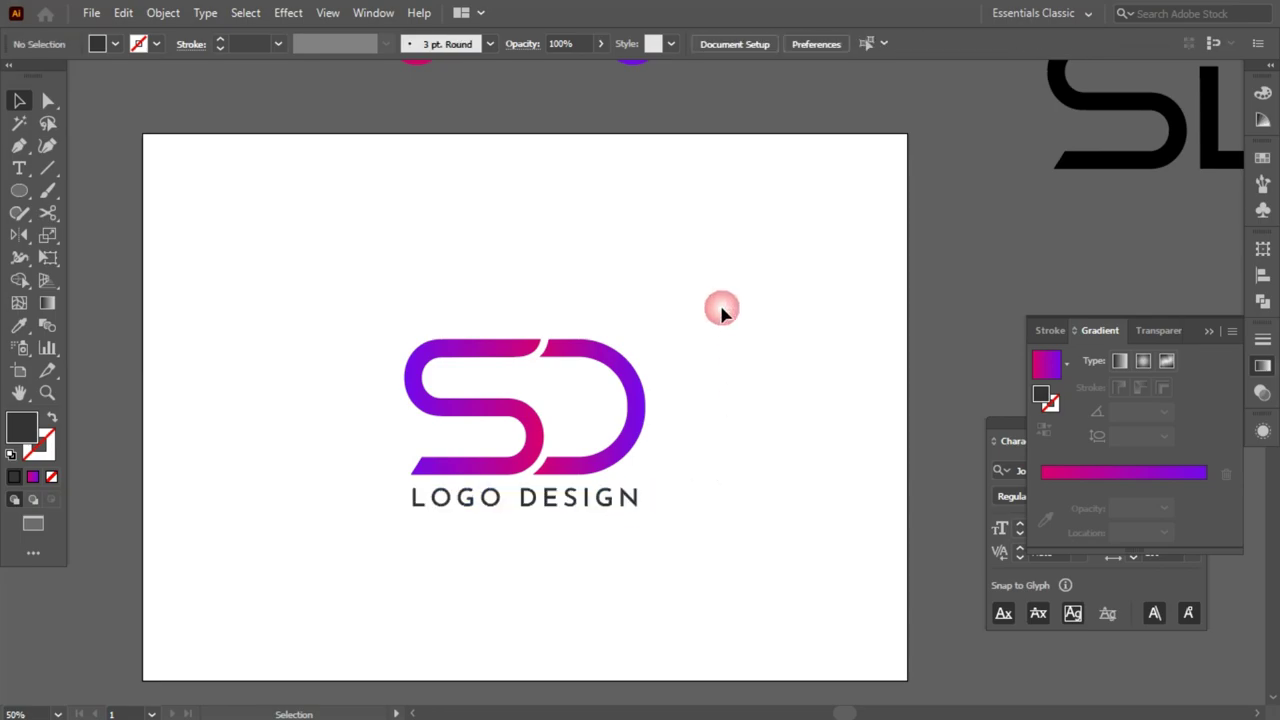
right_click(553, 516)
click(628, 354)
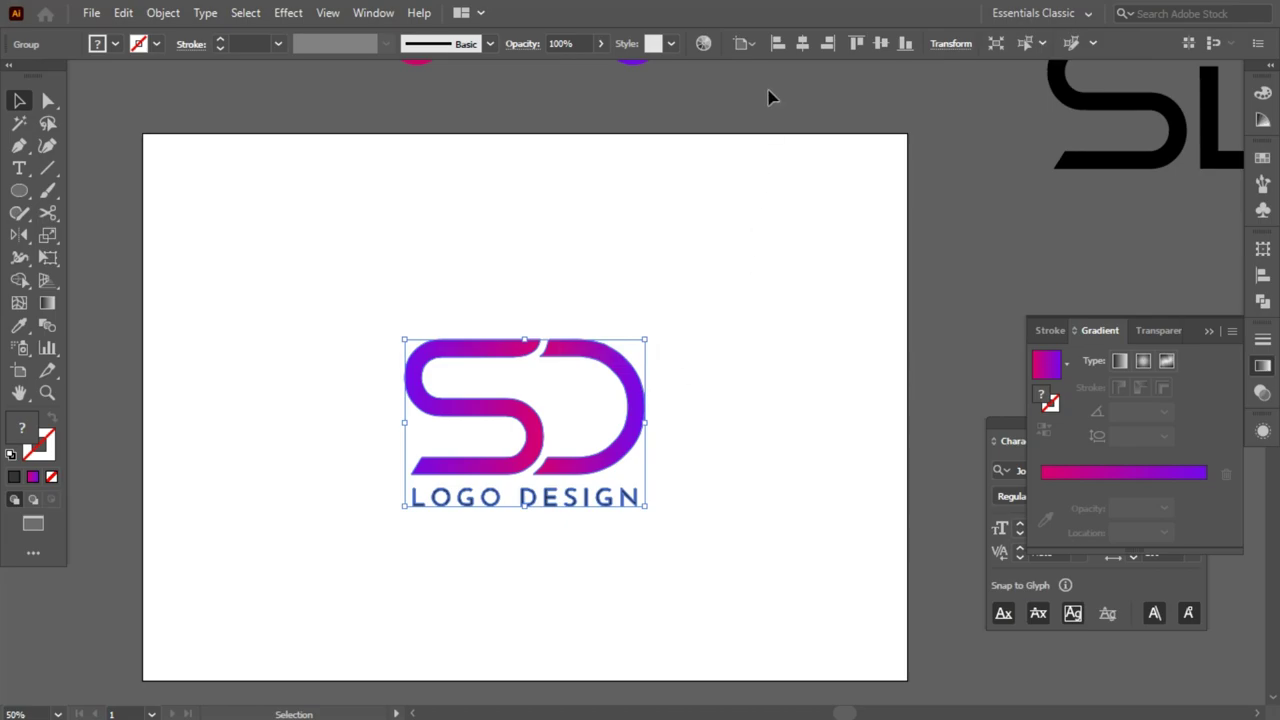
Scale the grouped logo up slightly from a bounding-box handle, then deselect it
scroll(760, 266, down, 1)
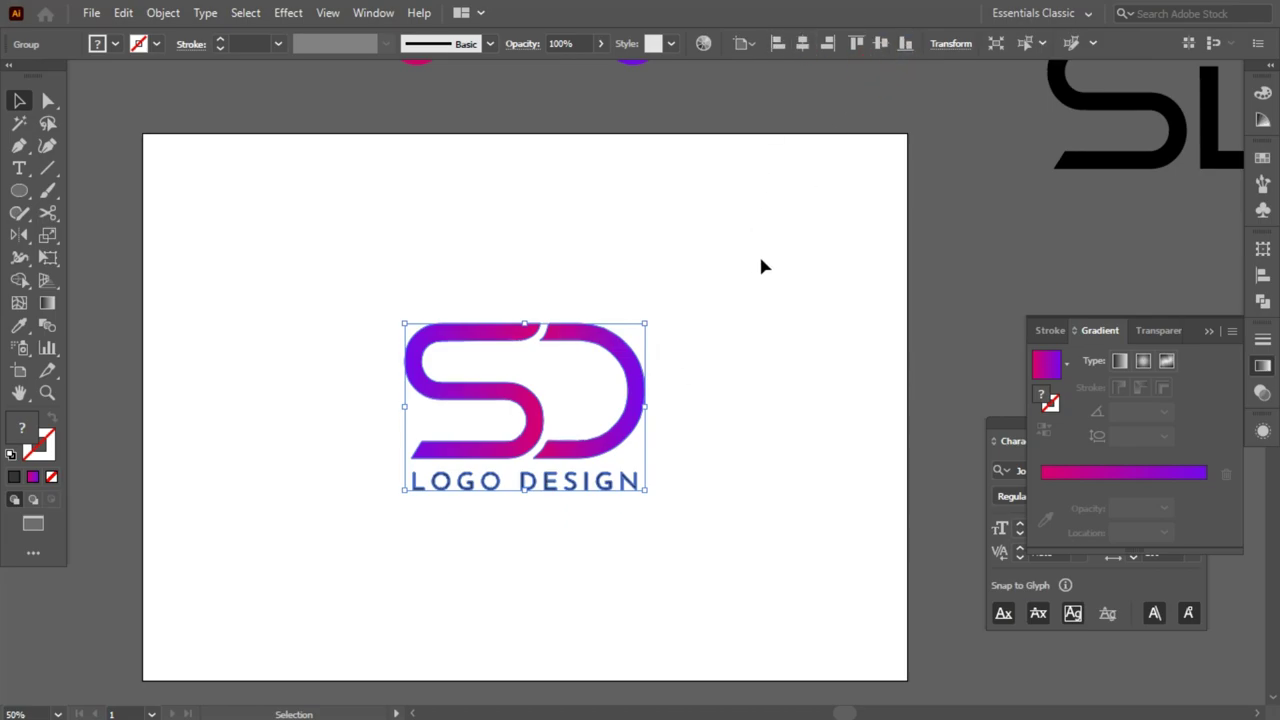
drag(646, 395, 663, 381)
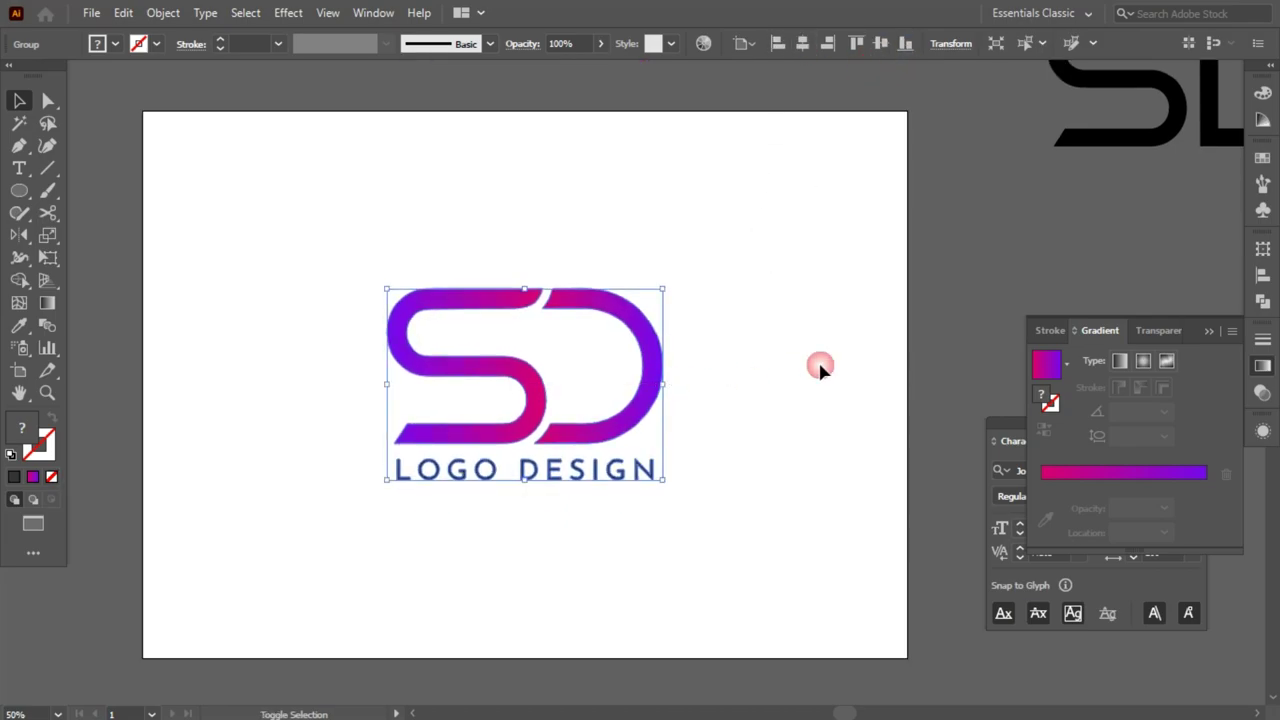
click(860, 358)
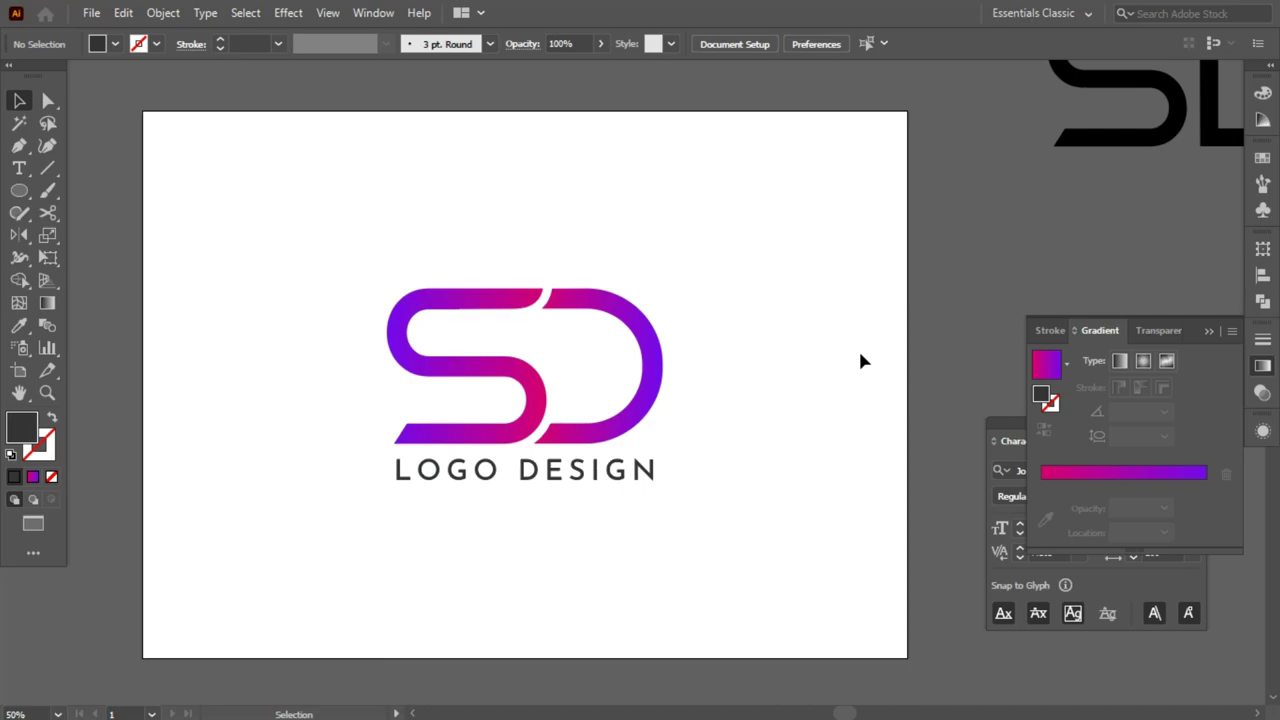